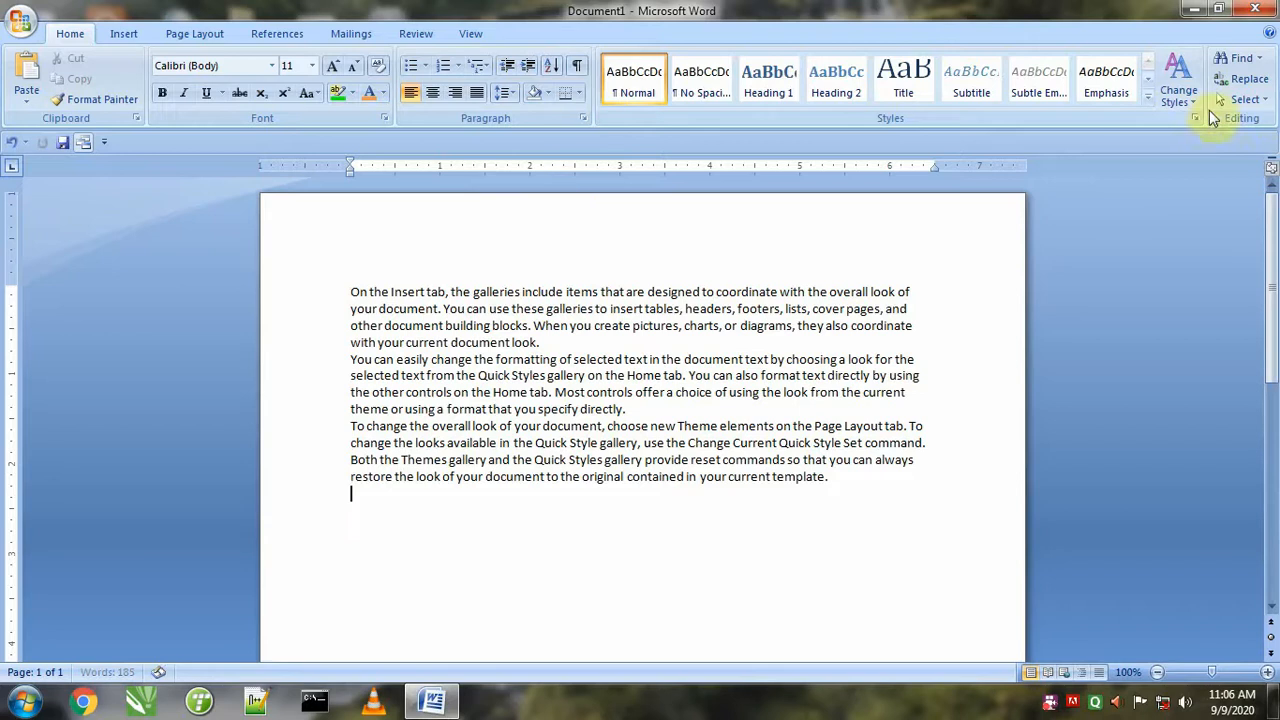
- Select the entire document text, then add the line "CTR+A = select all data" below the last paragraph
{"action": "left_click", "coordinate": [1245, 99]}
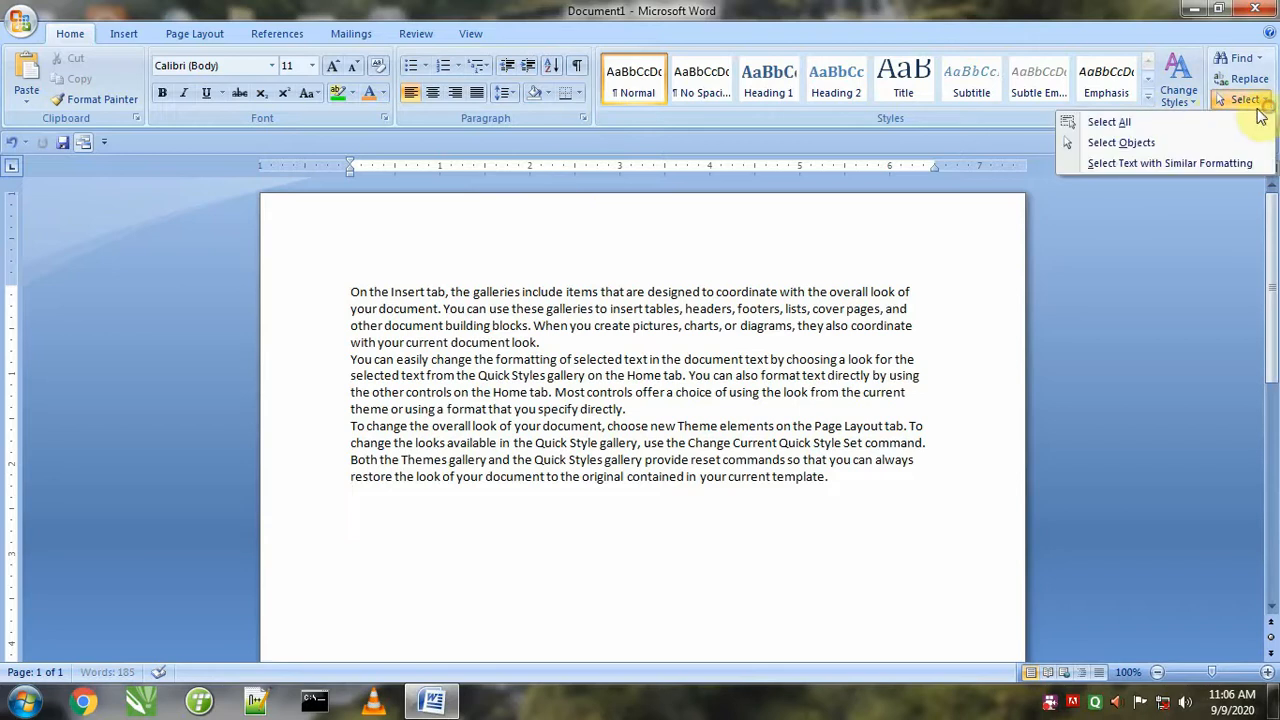
{"action": "left_click", "coordinate": [1108, 122]}
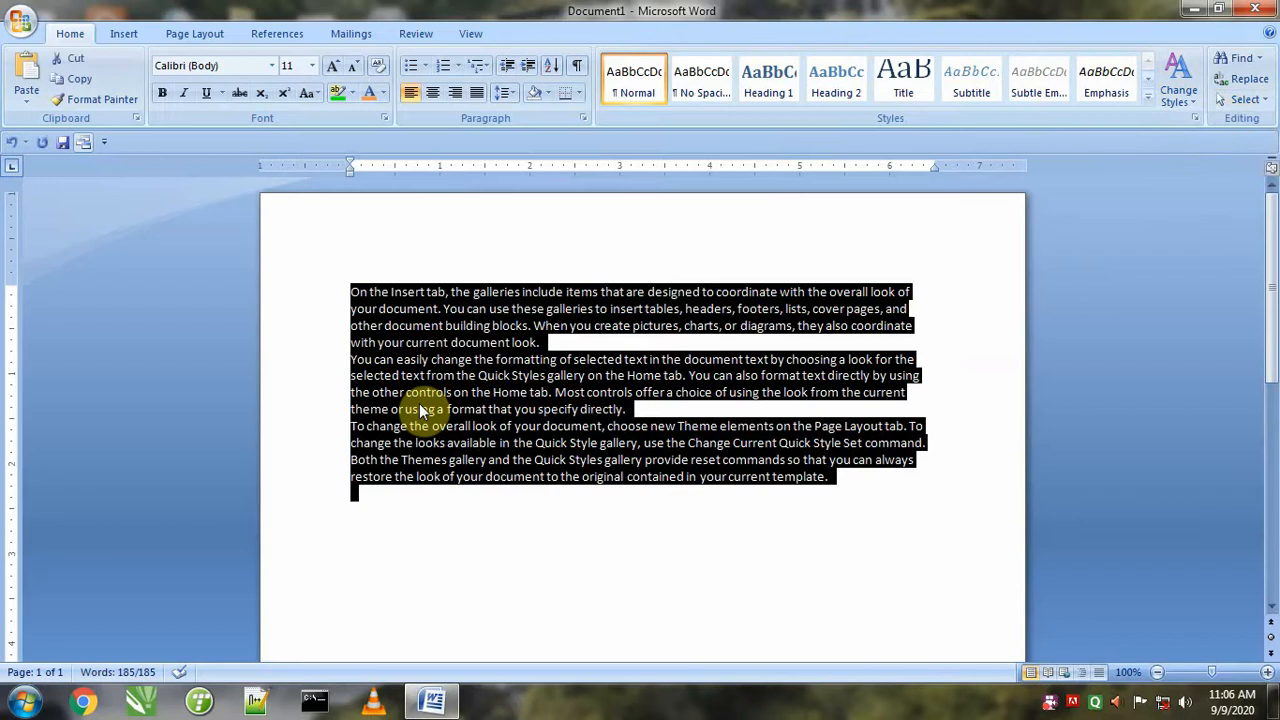
{"action": "left_click", "coordinate": [418, 530]}
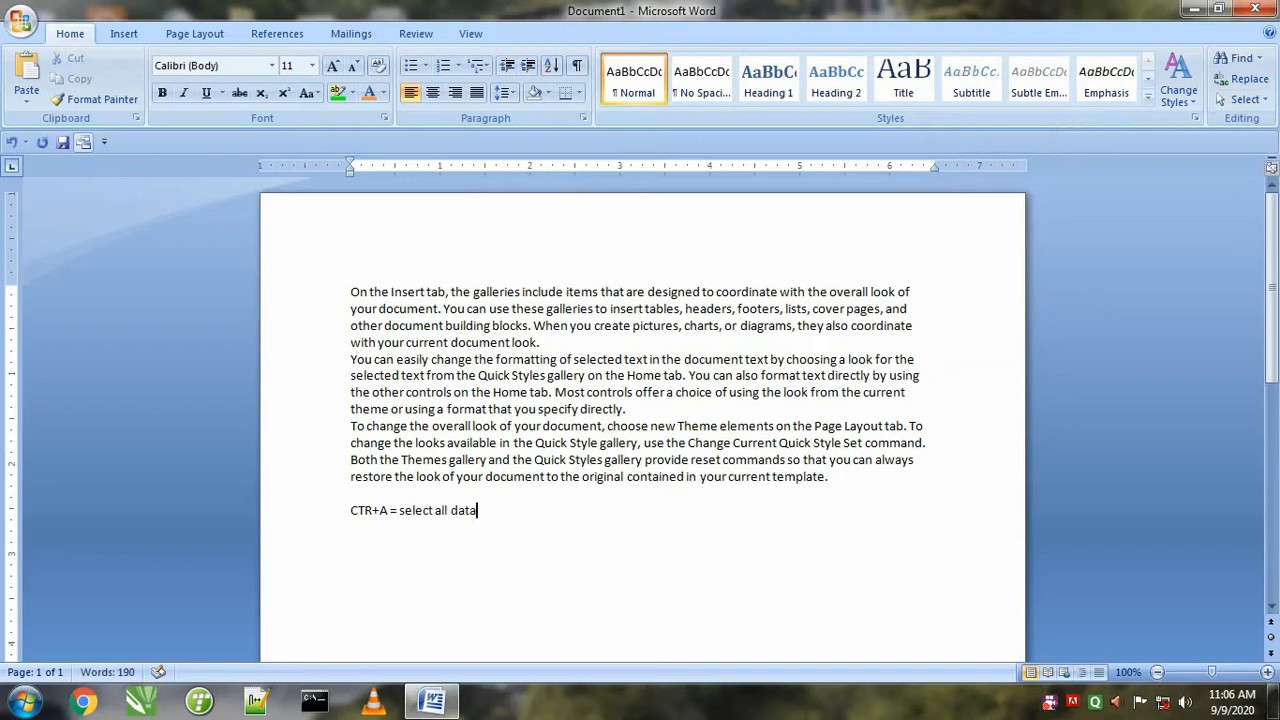
- Select all of the document's text twice, clearing the selection each time
{"action": "key", "text": "ctrl+a"}
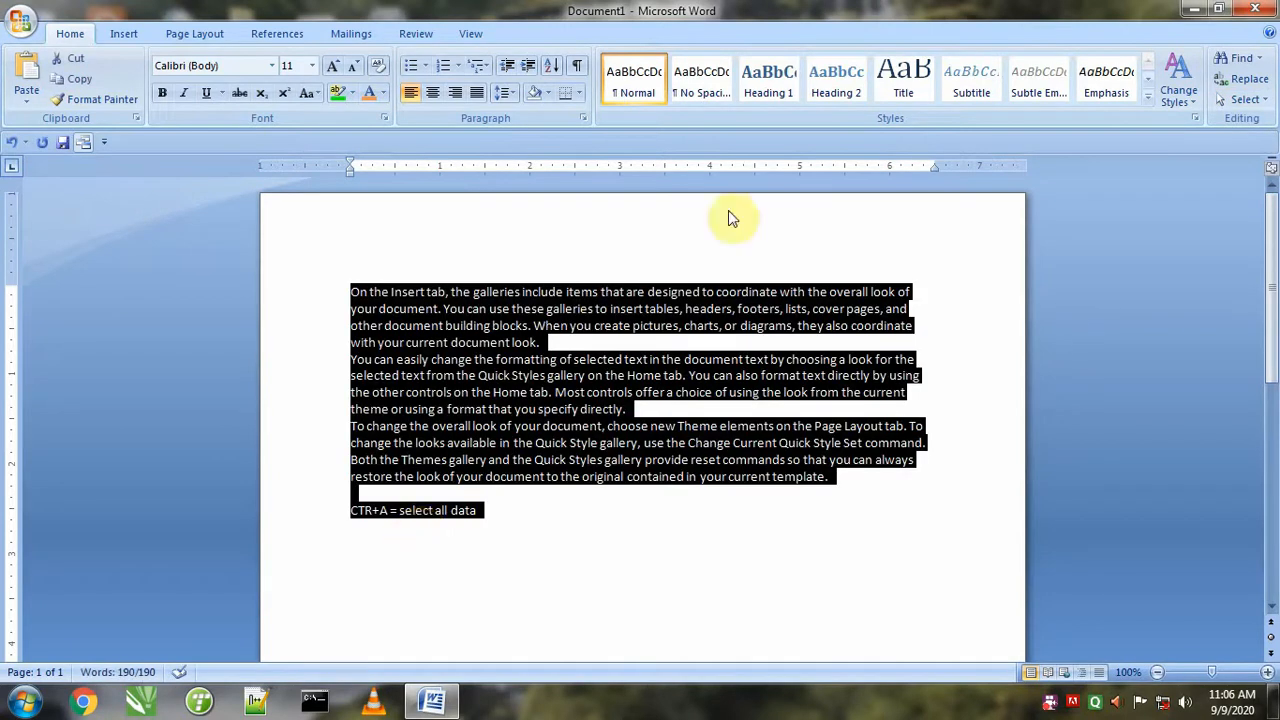
{"action": "left_click", "coordinate": [722, 392]}
{"action": "left_click", "coordinate": [1245, 100]}
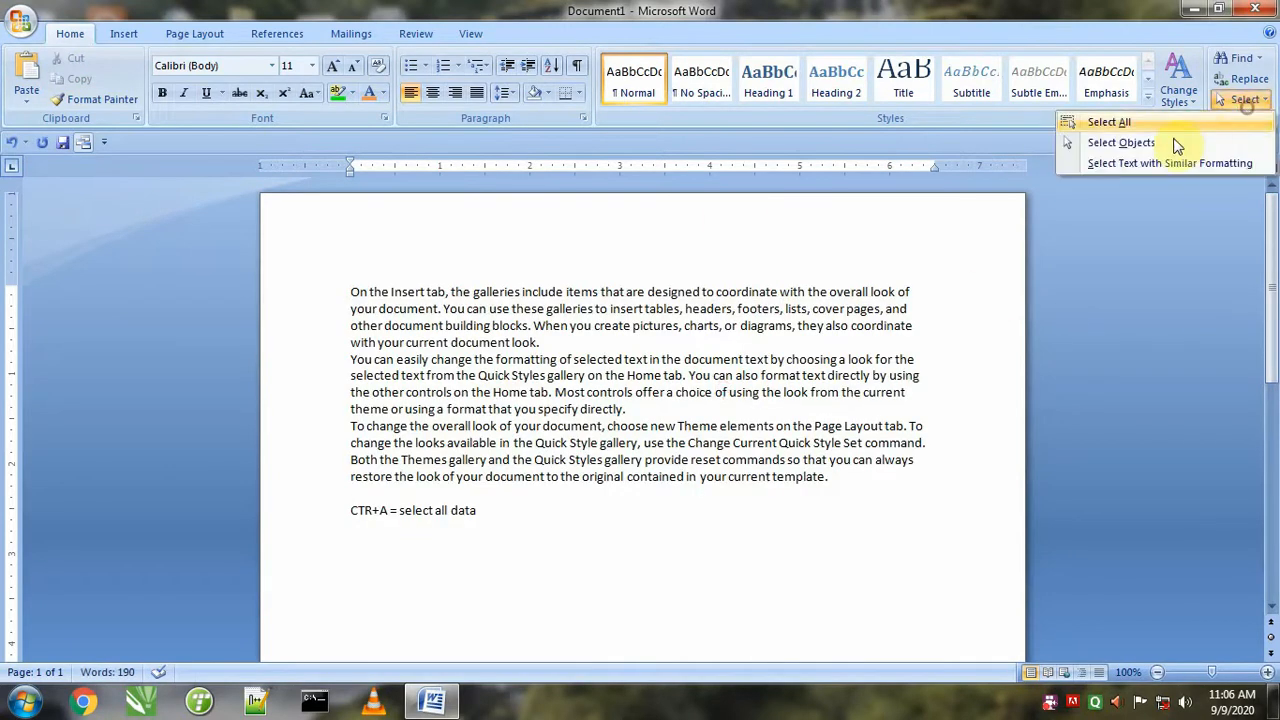
{"action": "left_click", "coordinate": [1112, 123]}
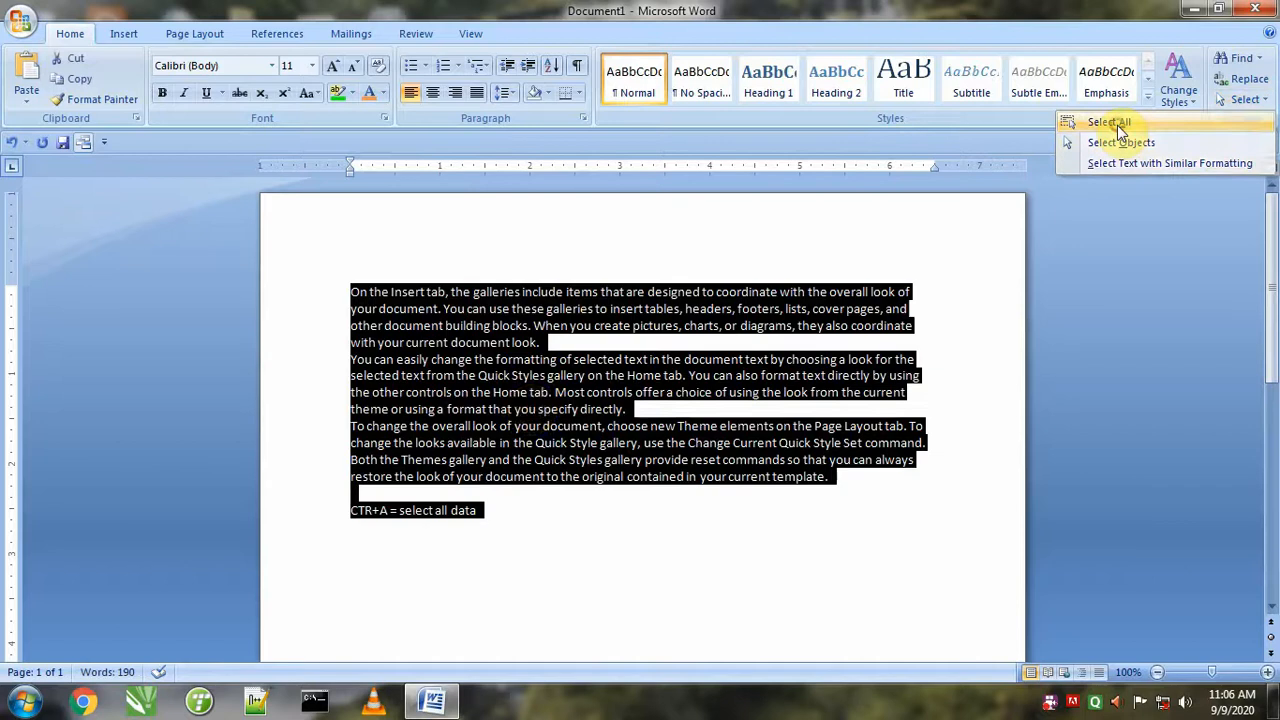
{"action": "left_click", "coordinate": [527, 405]}
{"action": "left_click", "coordinate": [1244, 100]}
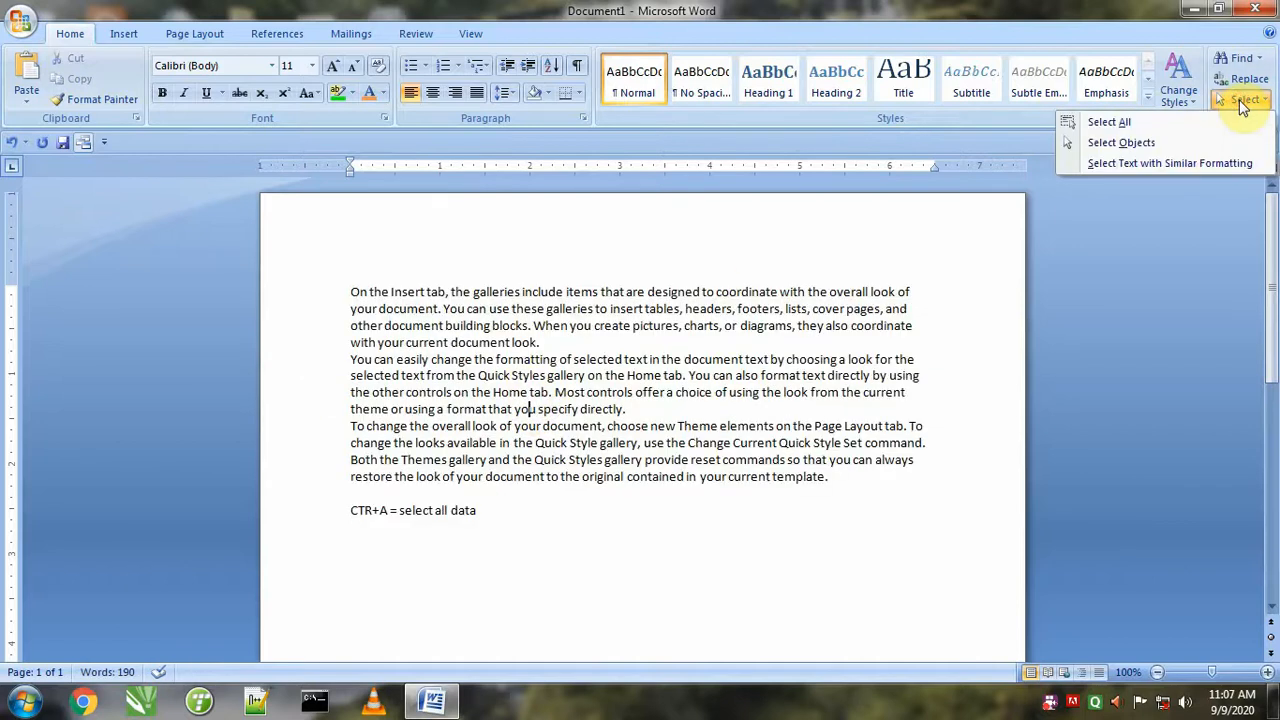
{"action": "left_click", "coordinate": [688, 357]}
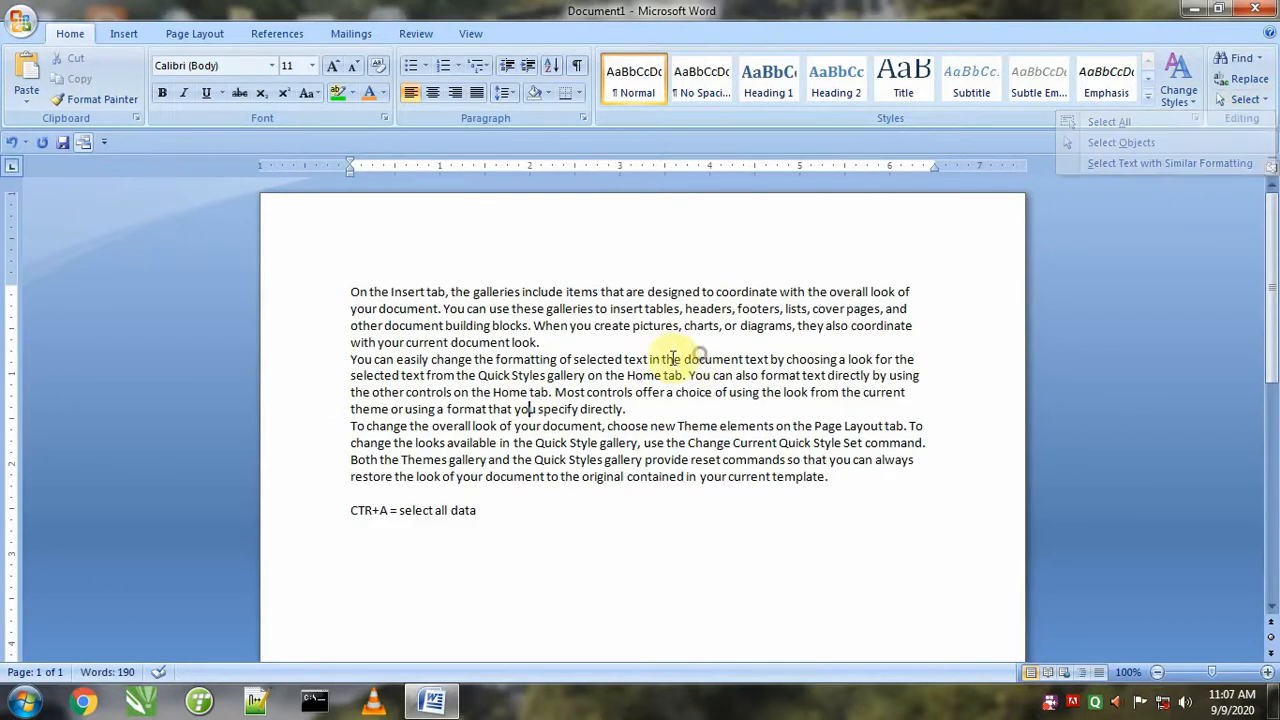
- Insert the picture "Success" from My Pictures into the second paragraph and shrink it to about 1.04" high by 1.39" wide
{"action": "left_click", "coordinate": [124, 34]}
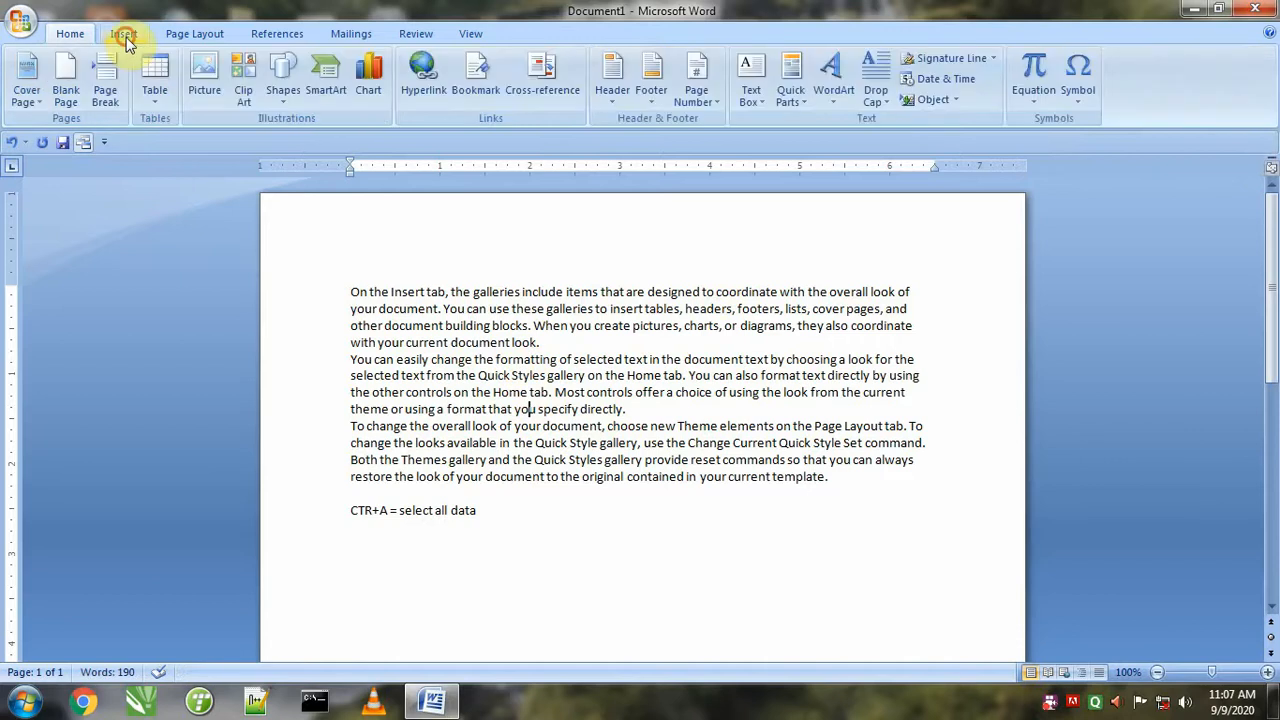
{"action": "left_click", "coordinate": [205, 86]}
{"action": "left_click", "coordinate": [336, 205]}
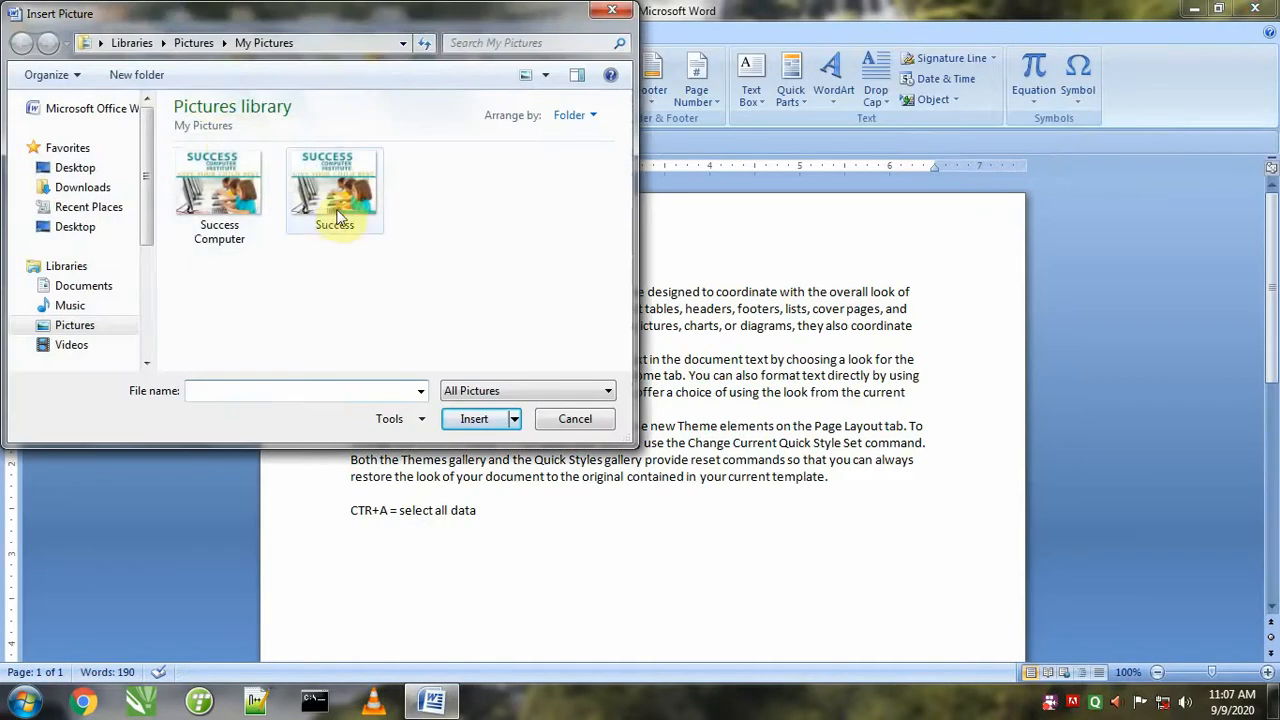
{"action": "double_click", "coordinate": [336, 205]}
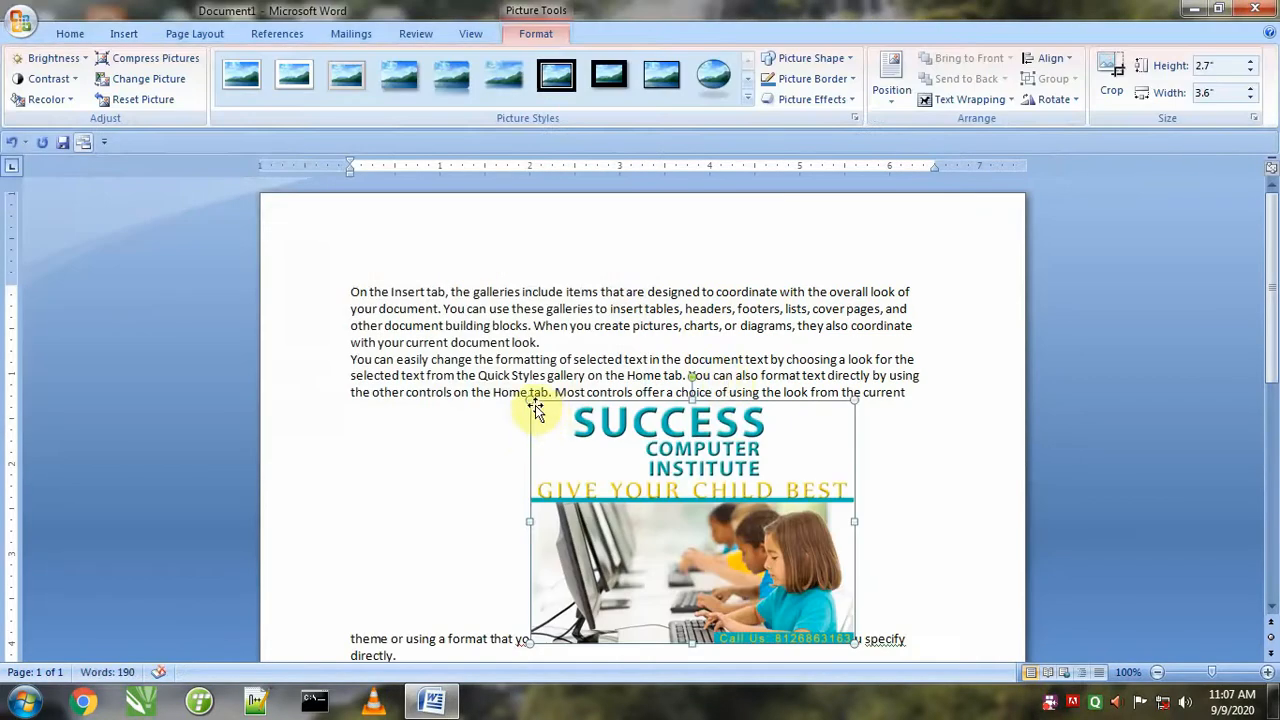
{"action": "left_click_drag", "start_coordinate": [530, 397], "coordinate": [737, 571]}
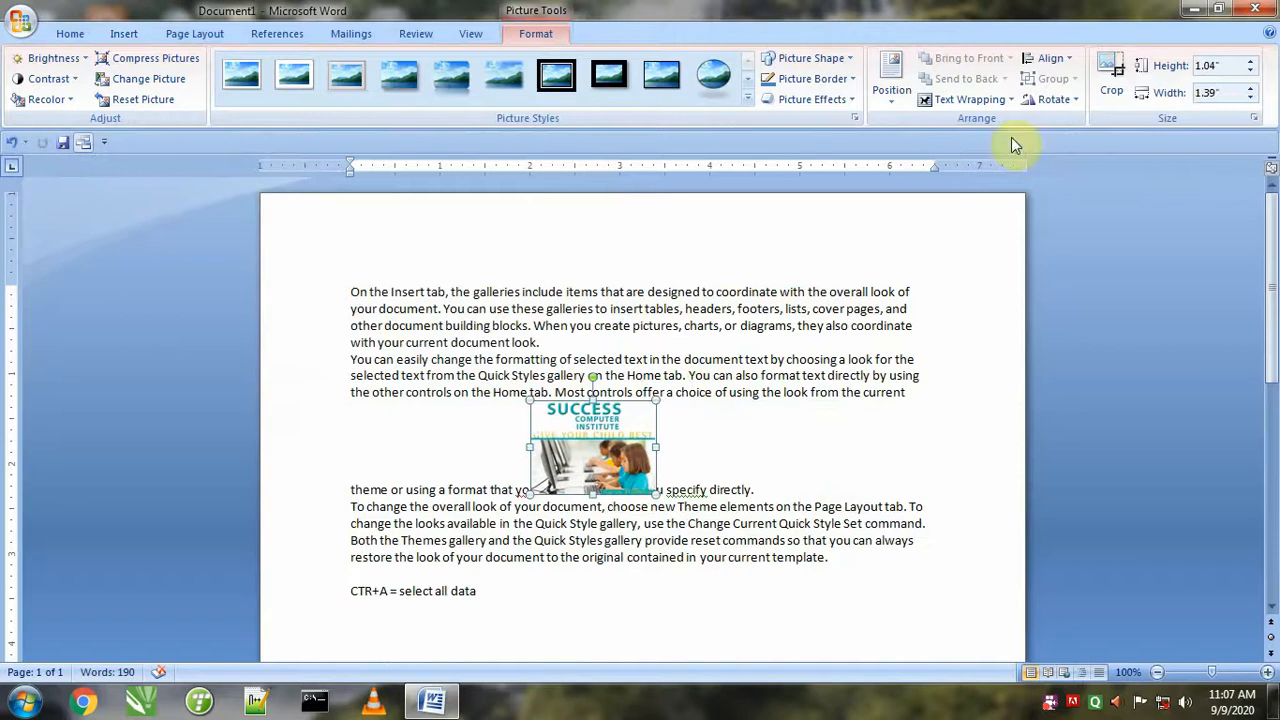
- Set the picture's text wrapping to Behind Text and move it under the beginning of the second and third paragraphs
{"action": "left_click", "coordinate": [970, 100]}
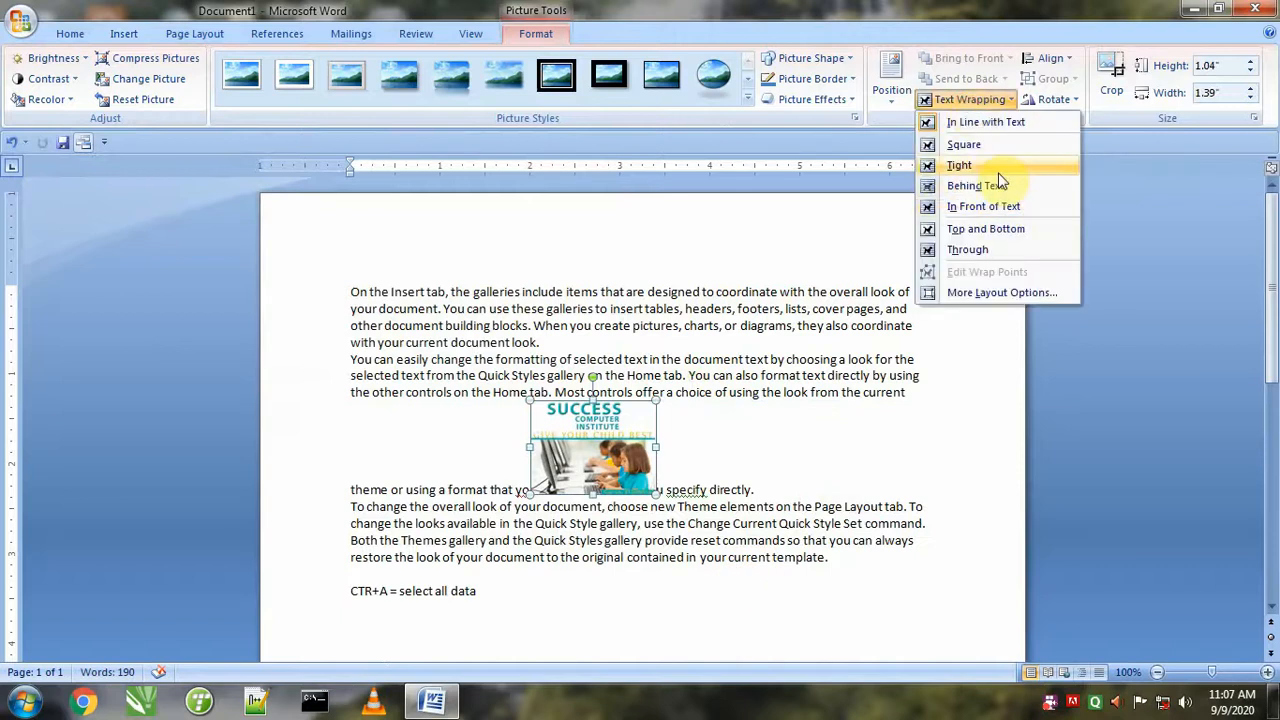
{"action": "left_click", "coordinate": [992, 187]}
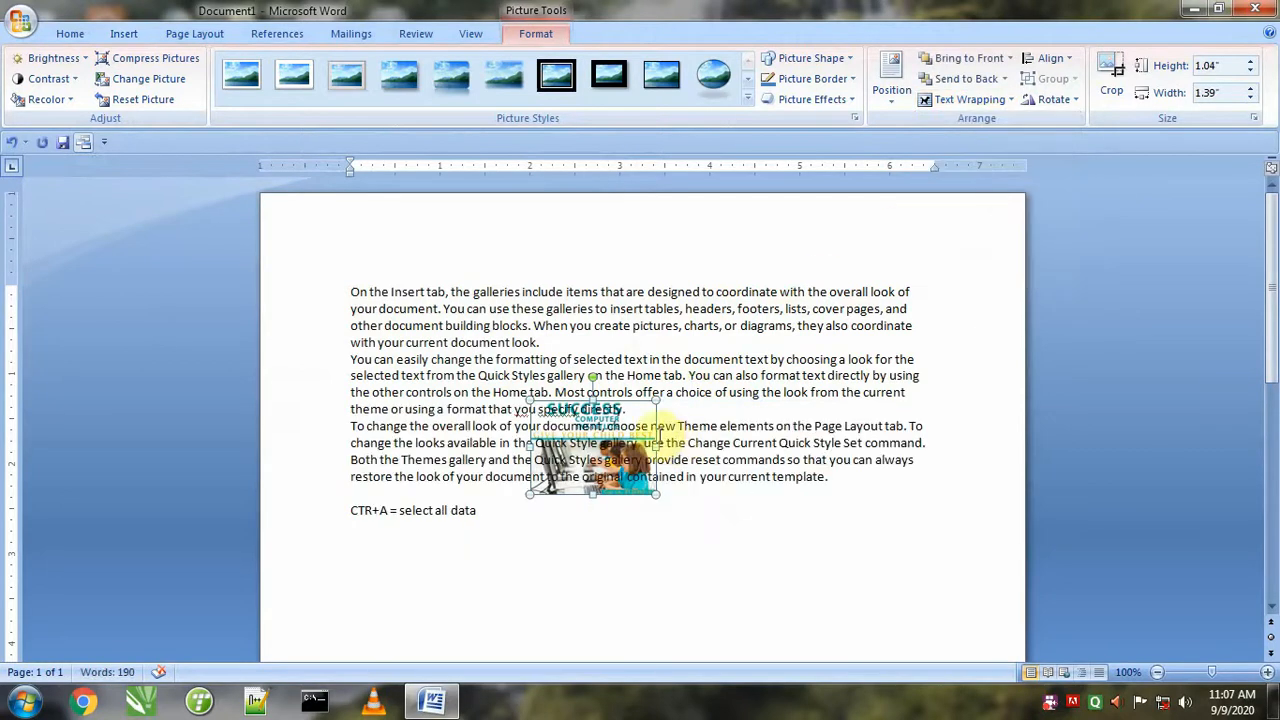
{"action": "left_click_drag", "start_coordinate": [650, 415], "coordinate": [484, 376]}
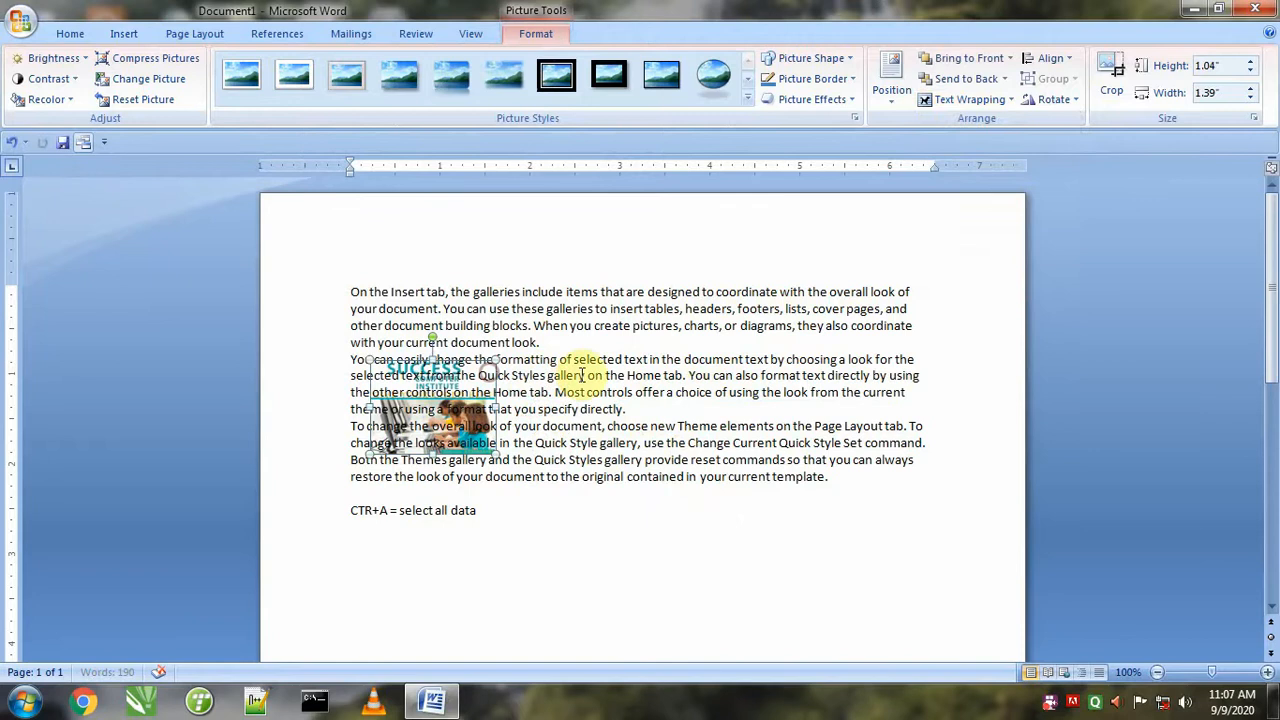
{"action": "left_click", "coordinate": [583, 375]}
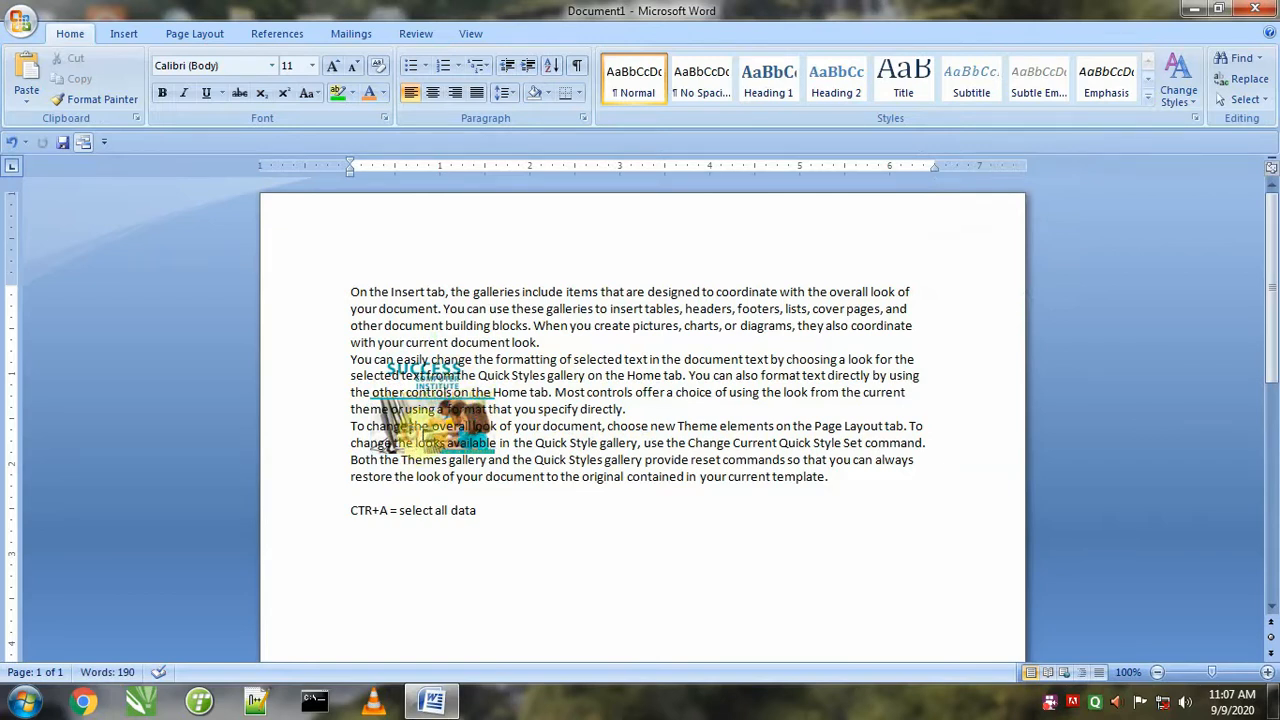
- Use Select Objects to pick the picture behind the text, then move it slightly and make it smaller
{"action": "left_click", "coordinate": [1222, 101]}
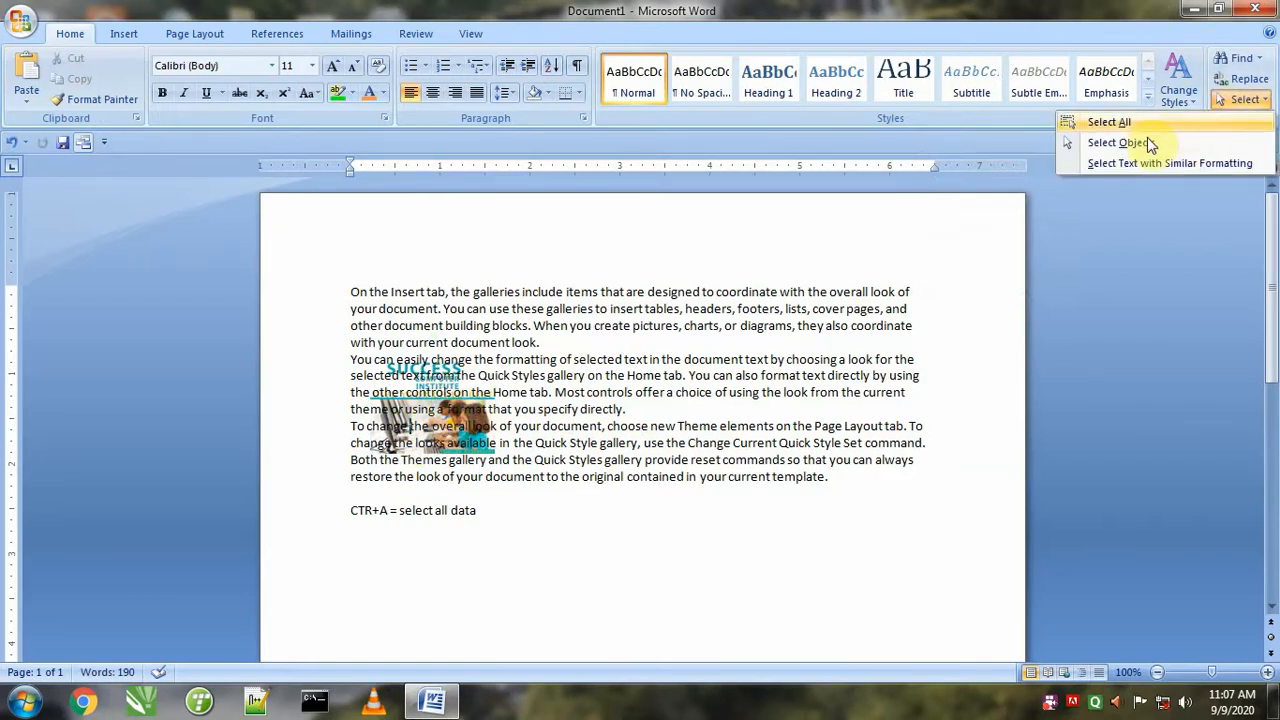
{"action": "left_click", "coordinate": [1118, 143]}
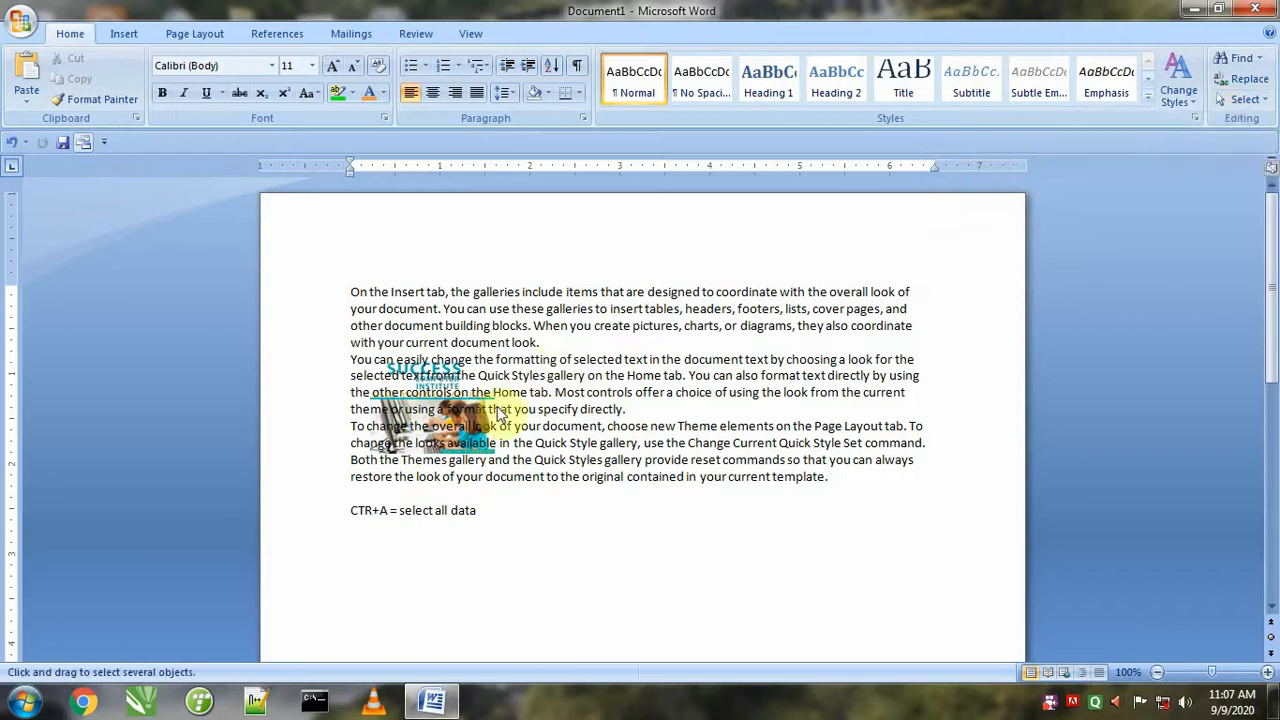
{"action": "left_click", "coordinate": [414, 400]}
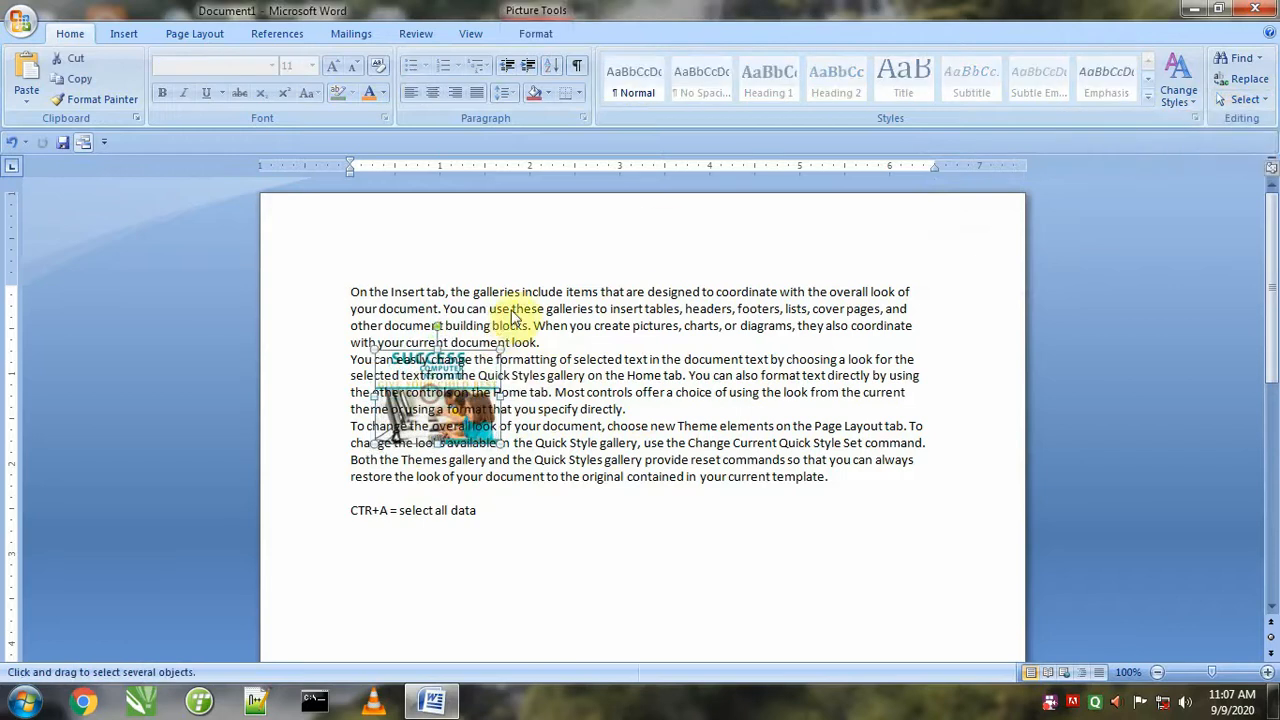
{"action": "left_click_drag", "start_coordinate": [482, 375], "coordinate": [445, 425]}
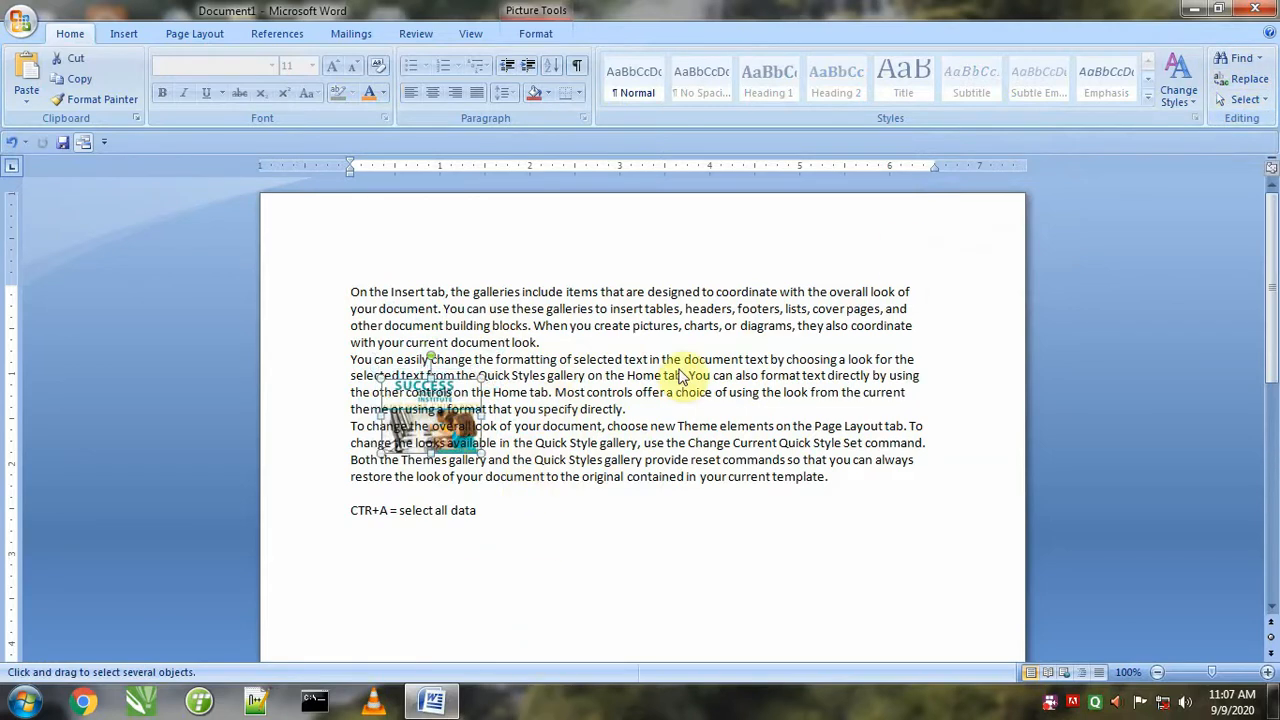
- Leave object selection mode and place the cursor in the word "specify" in the second paragraph
{"action": "left_click", "coordinate": [1240, 99]}
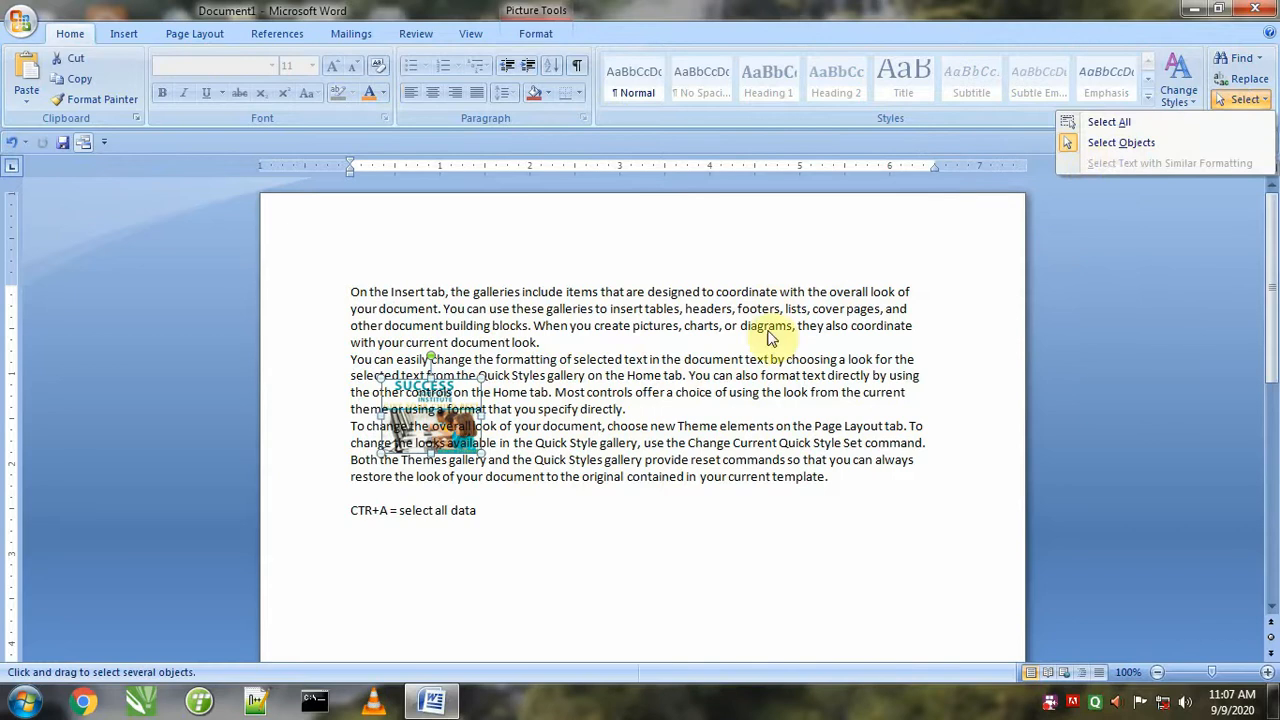
{"action": "left_click", "coordinate": [566, 400]}
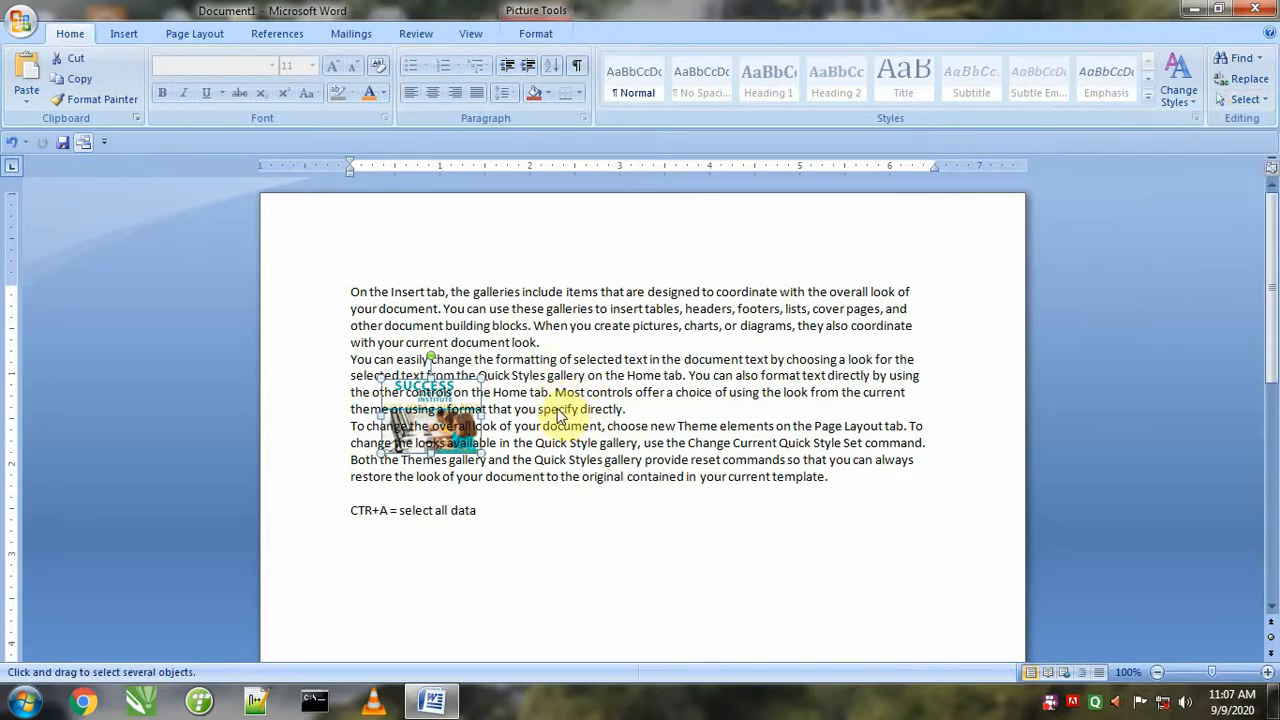
{"action": "double_click", "coordinate": [551, 412]}
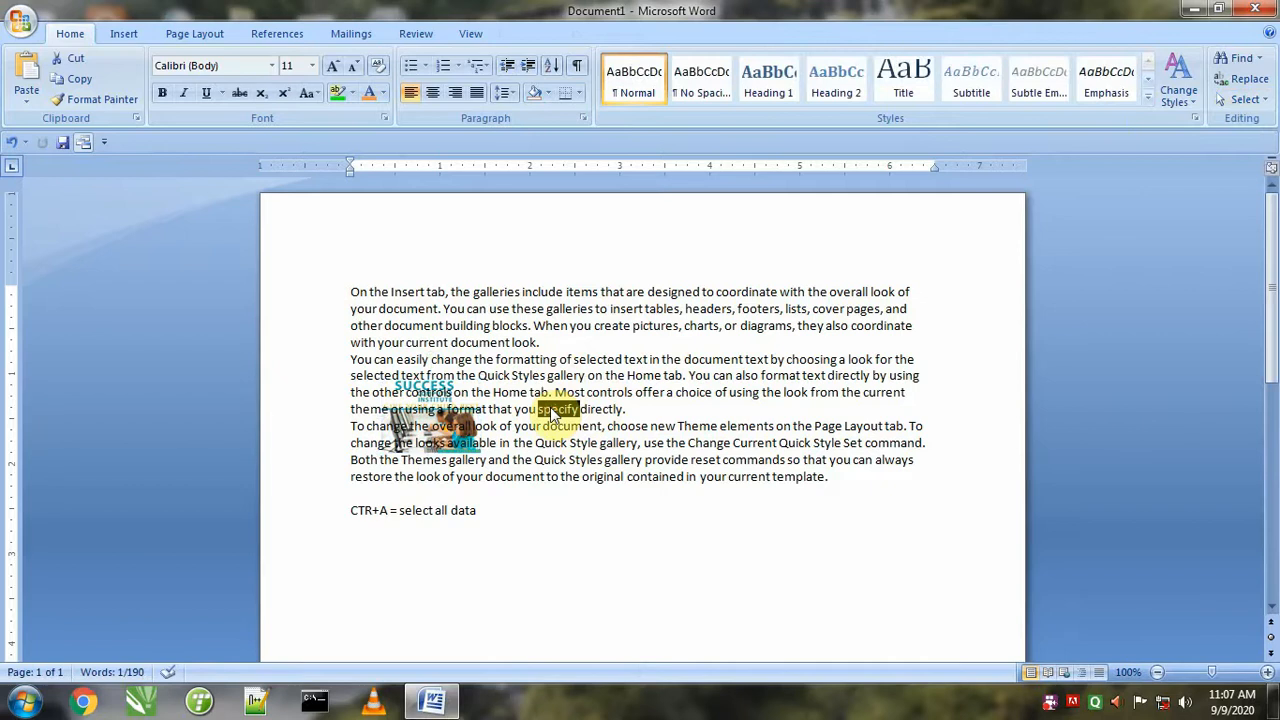
{"action": "left_click", "coordinate": [551, 412]}
{"action": "left_click", "coordinate": [1243, 100]}
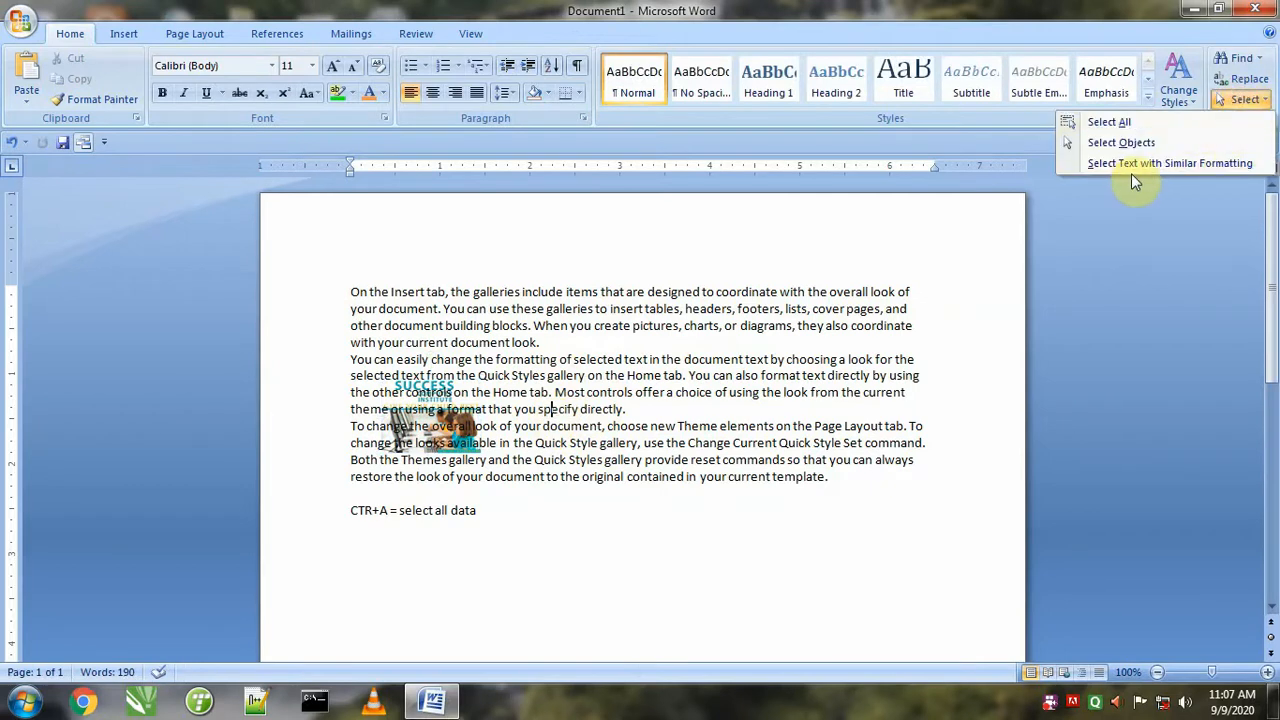
{"action": "left_click", "coordinate": [845, 338]}
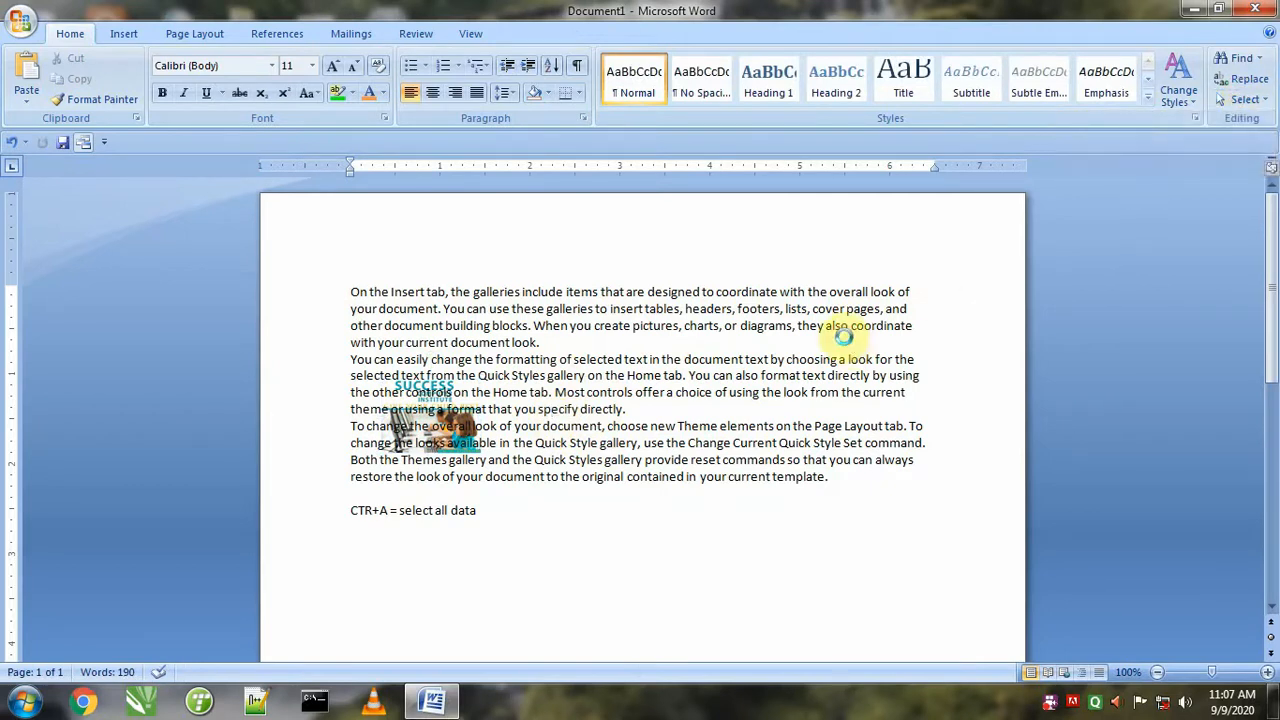
- Create a new blank document and fill it with sample paragraphs using =rand()
{"action": "key", "text": "ctrl+n"}
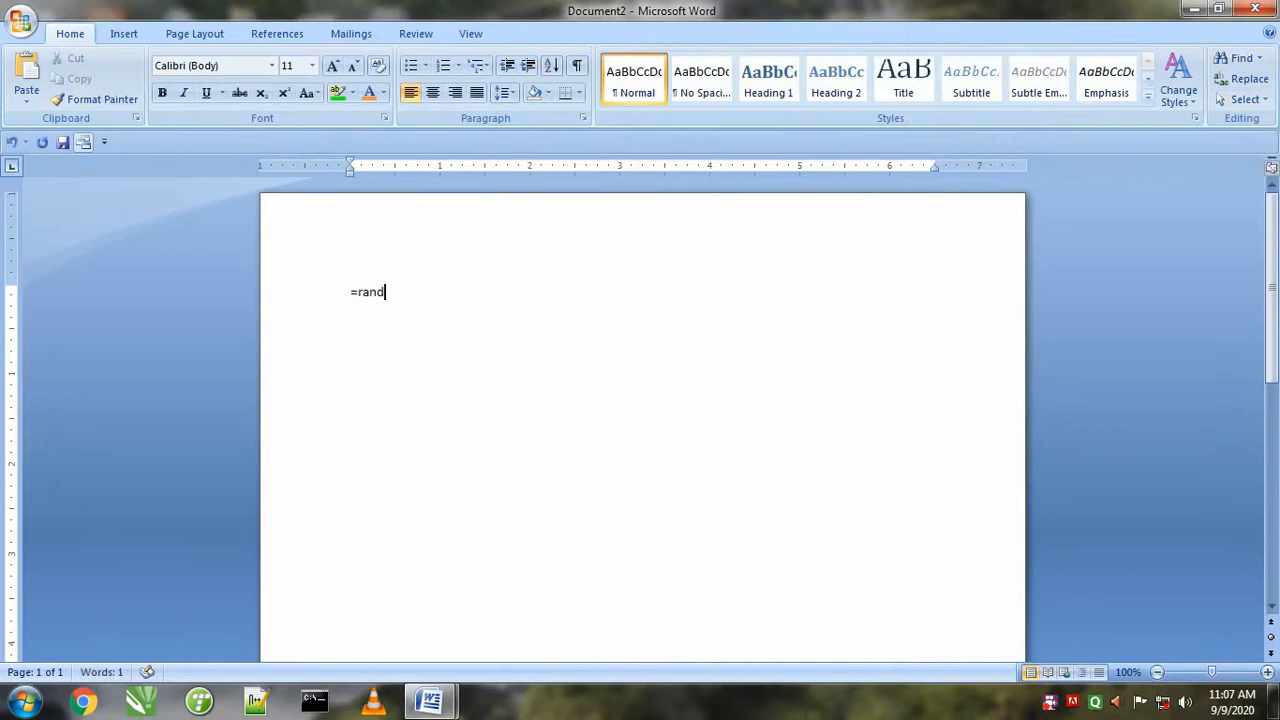
{"action": "type", "text": "=rand()"}
{"action": "key", "text": "Return"}
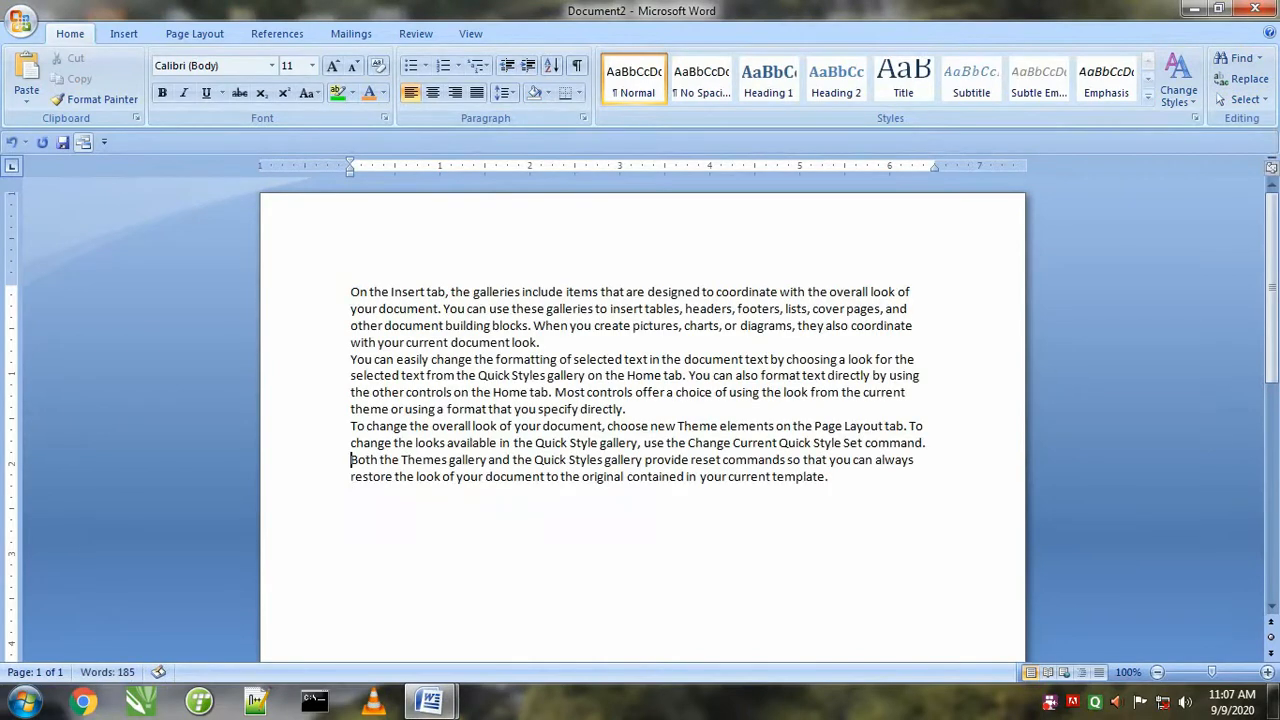
- Add the heading line "Chapter 1" above the first paragraph and make it bold
{"action": "key", "text": "Return"}
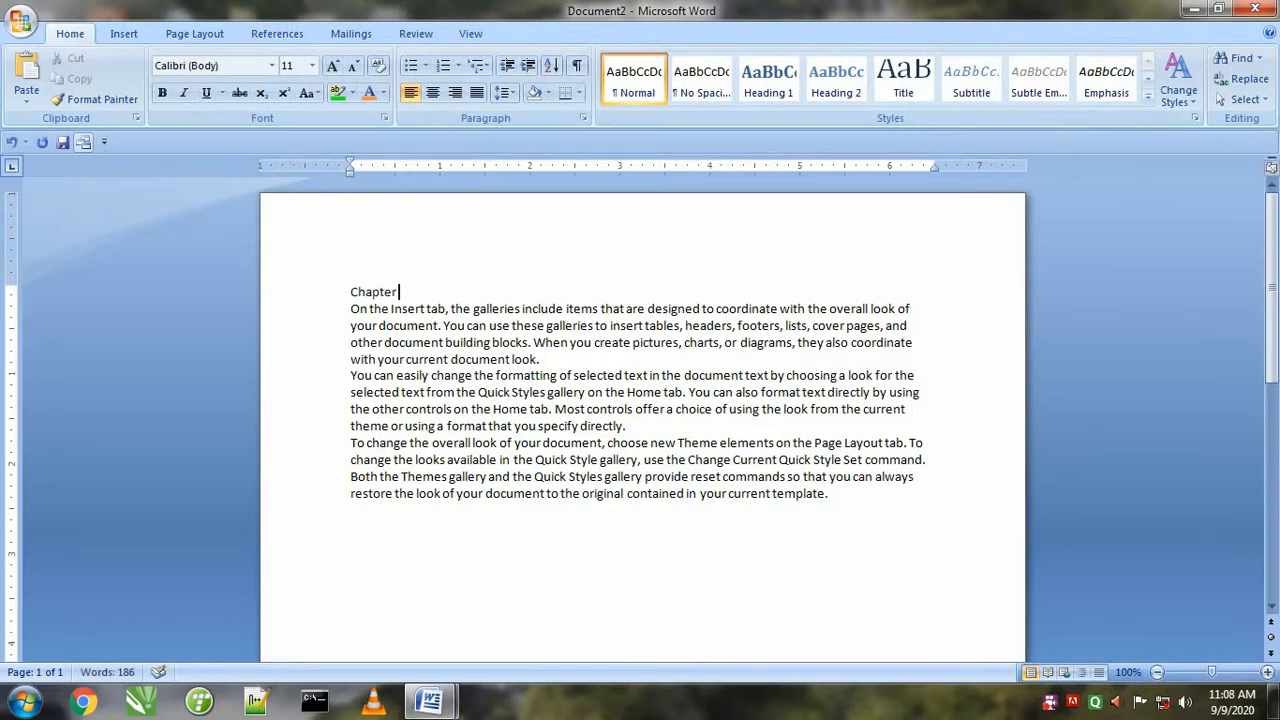
{"action": "key", "text": "shift+Home"}
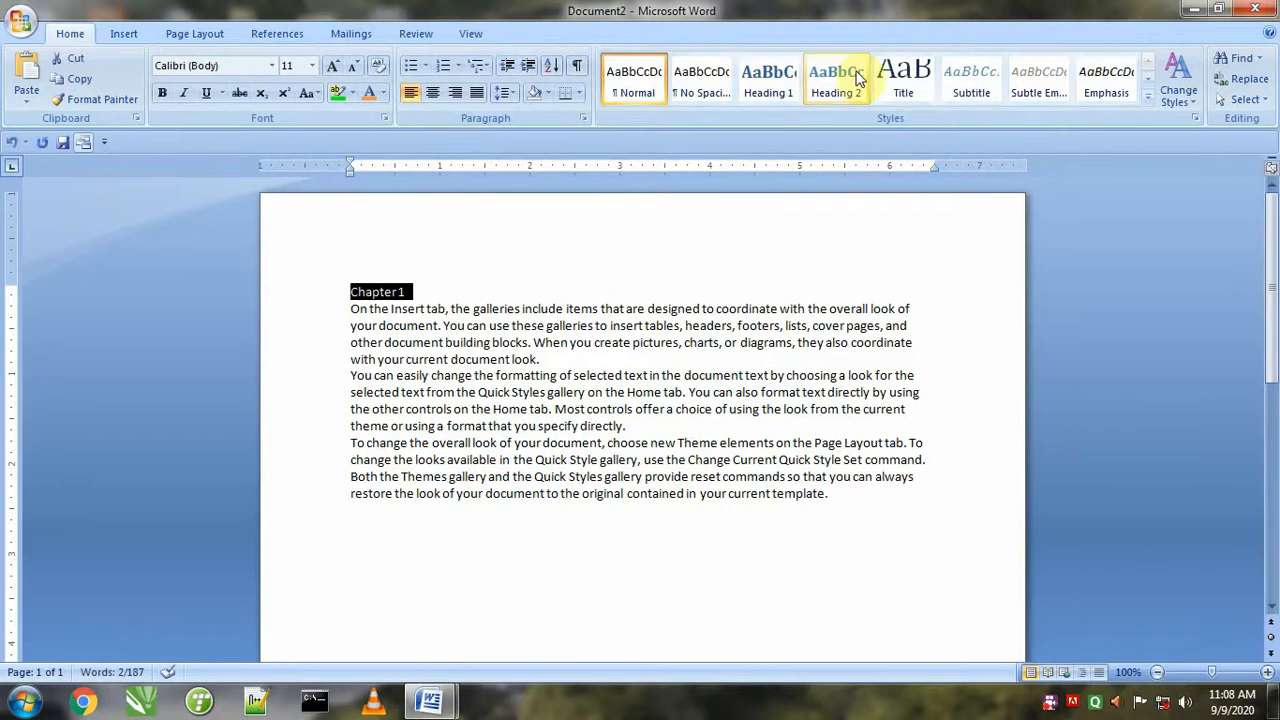
{"action": "left_click", "coordinate": [162, 92]}
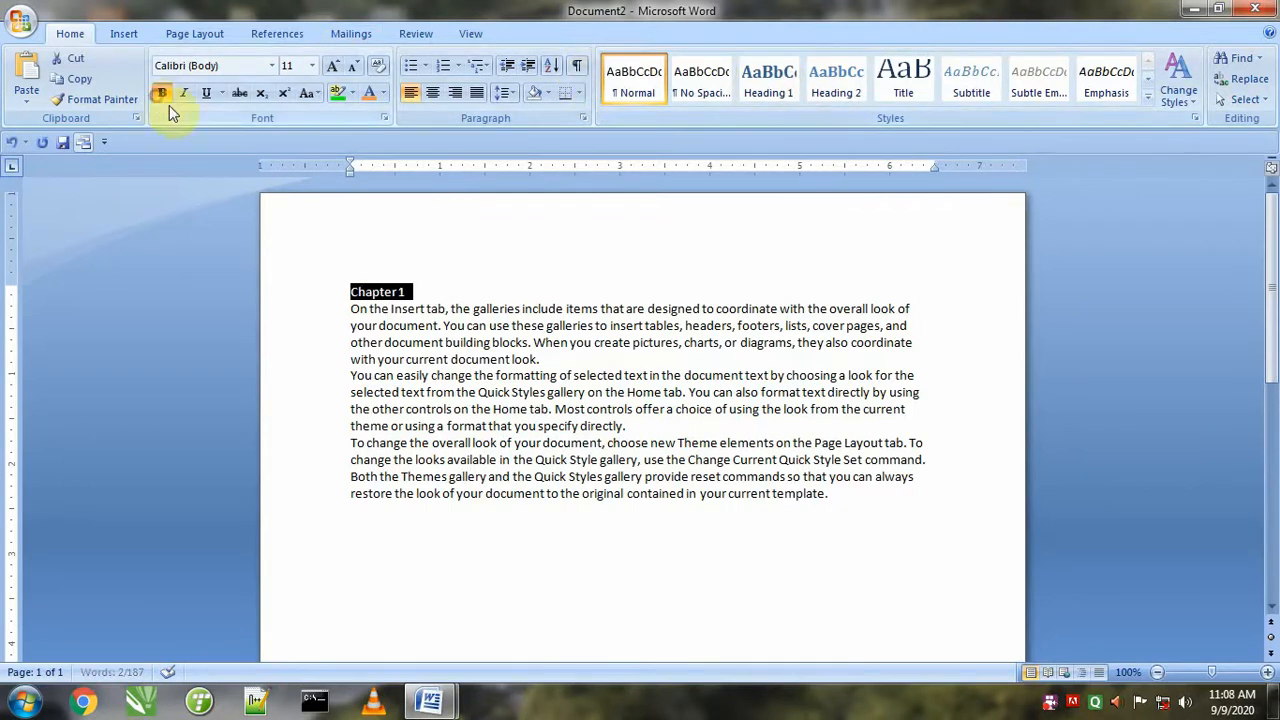
{"action": "left_click", "coordinate": [470, 290]}
- Copy the Chapter 1 heading with its three paragraphs and paste it four times below the existing text
{"action": "left_click_drag", "start_coordinate": [340, 292], "coordinate": [375, 513]}
{"action": "left_click", "coordinate": [369, 513]}
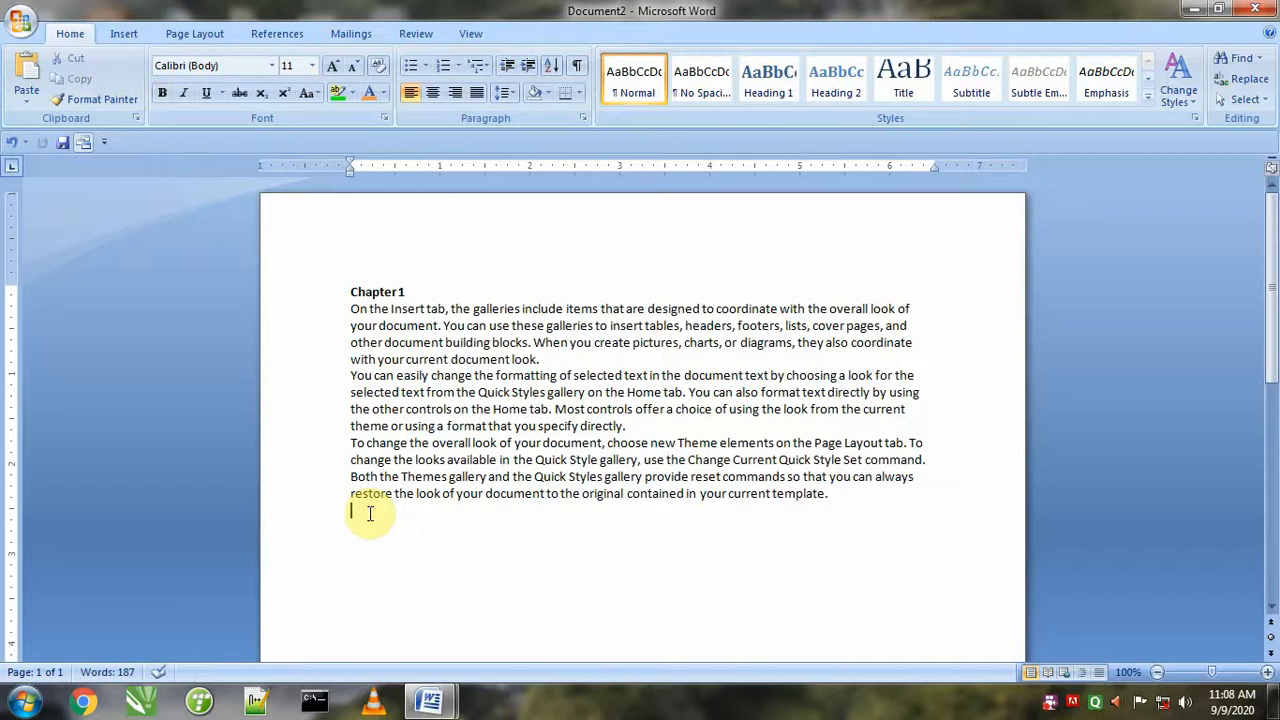
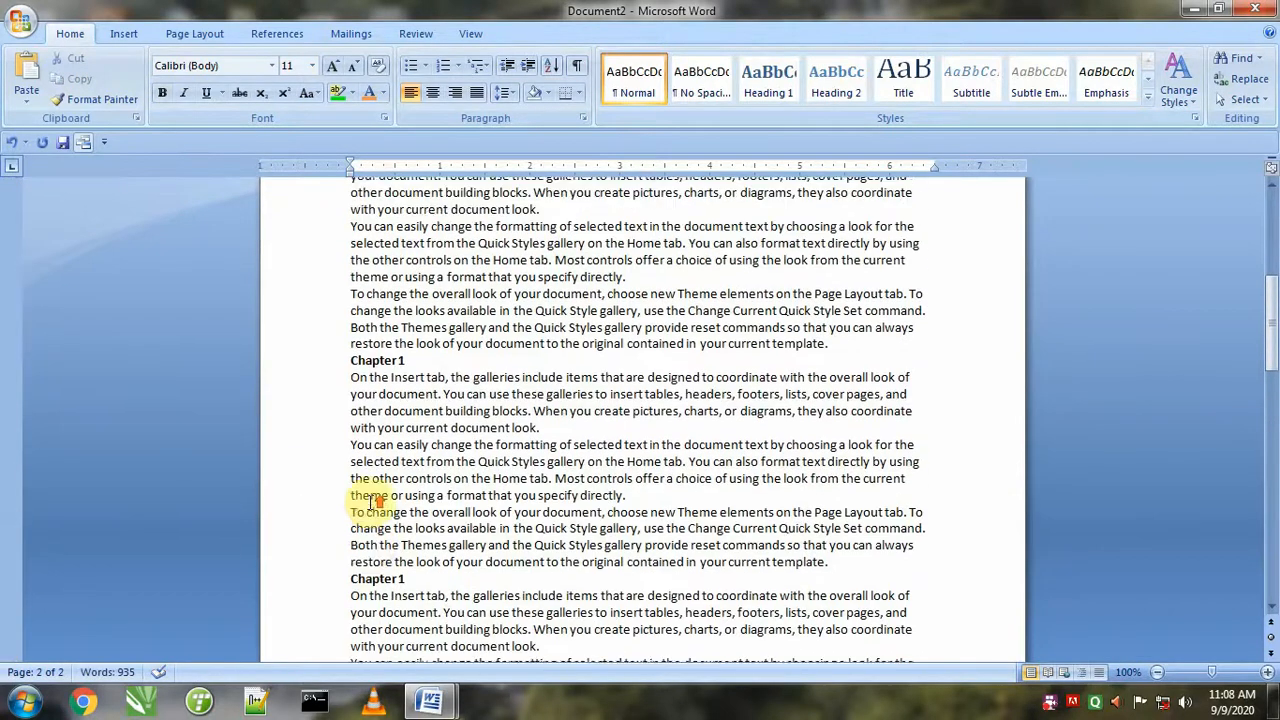
- Renumber the four pasted Chapter 1 headings in order as Chapter 2, Chapter 3, Chapter 4 and Chapter 5
{"action": "left_click", "coordinate": [414, 508]}
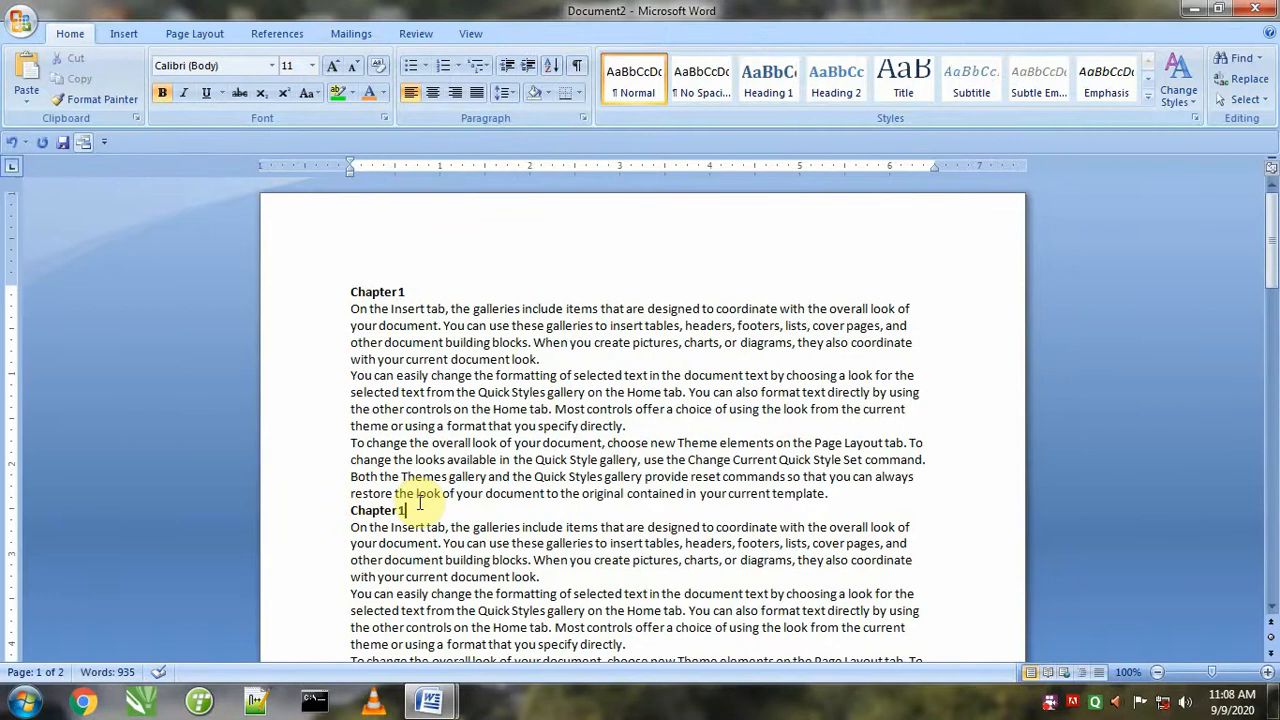
{"action": "key", "text": "BackSpace"}
{"action": "type", "text": "2"}
{"action": "scroll", "coordinate": [440, 562], "scroll_direction": "down", "scroll_amount": 3}
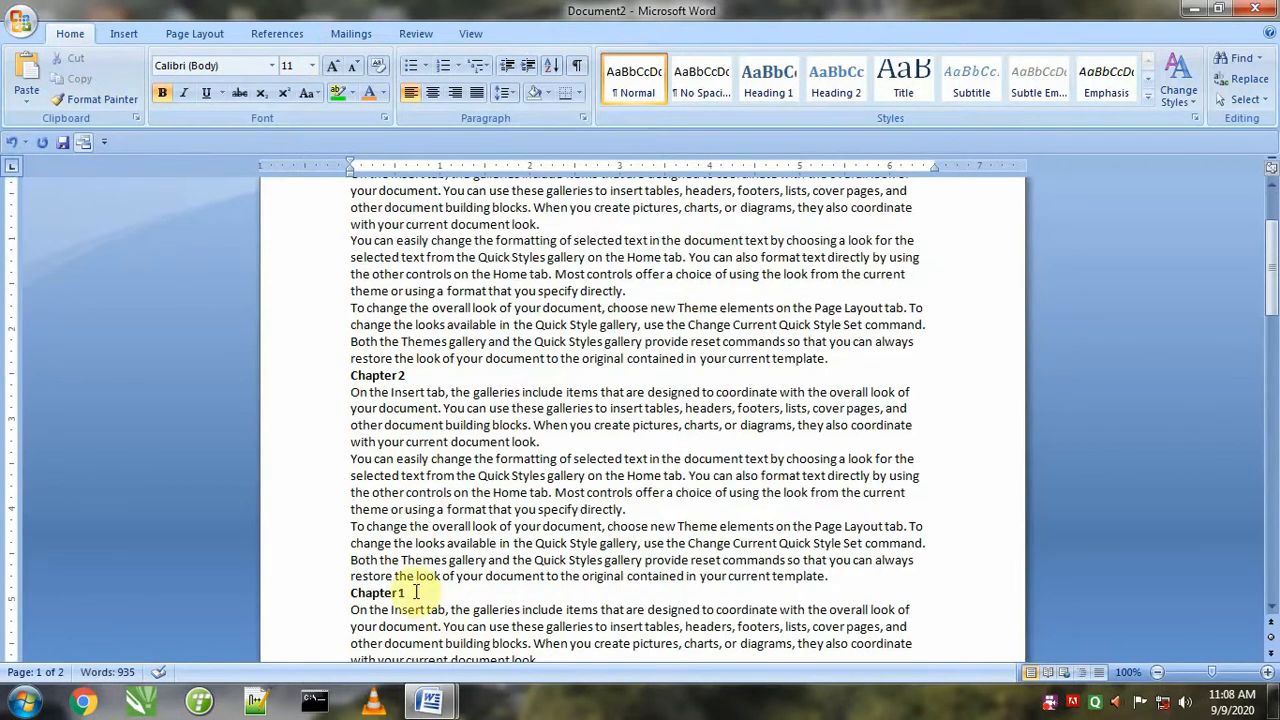
{"action": "key", "text": "BackSpace"}
{"action": "scroll", "coordinate": [436, 569], "scroll_direction": "down", "scroll_amount": 4}
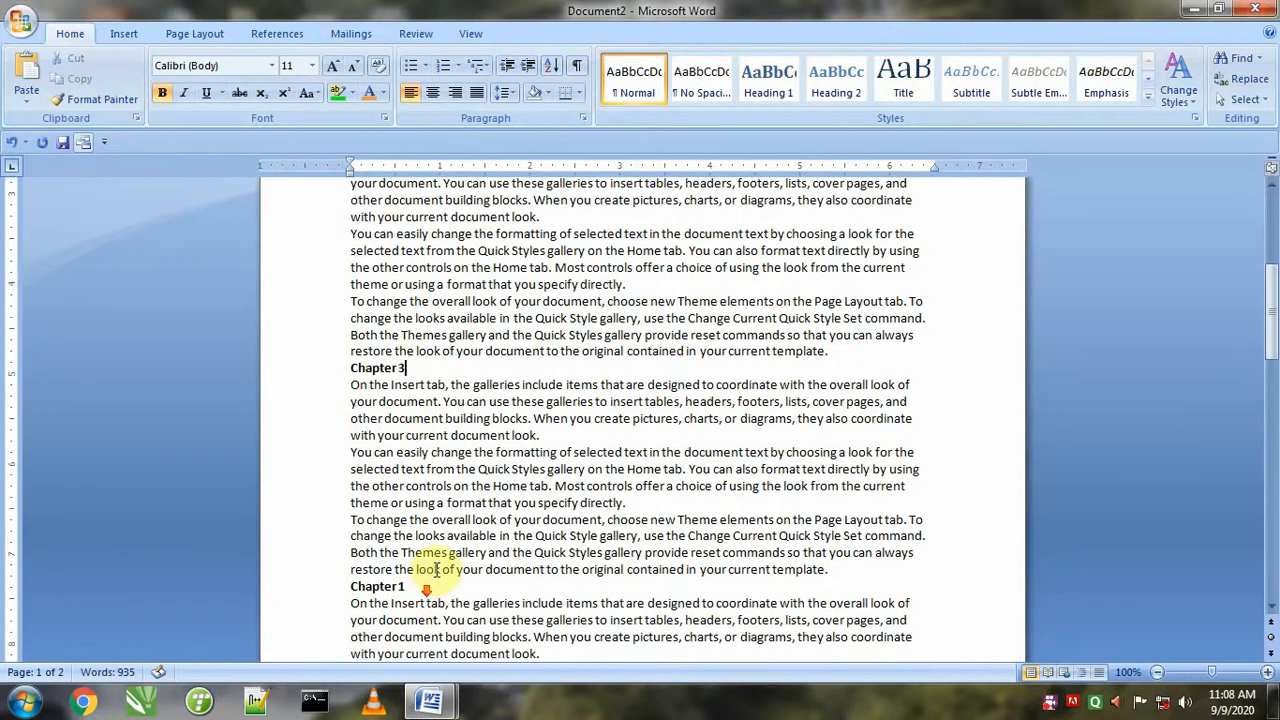
{"action": "key", "text": "BackSpace"}
{"action": "type", "text": "4"}
{"action": "scroll", "coordinate": [426, 583], "scroll_direction": "down", "scroll_amount": 4}
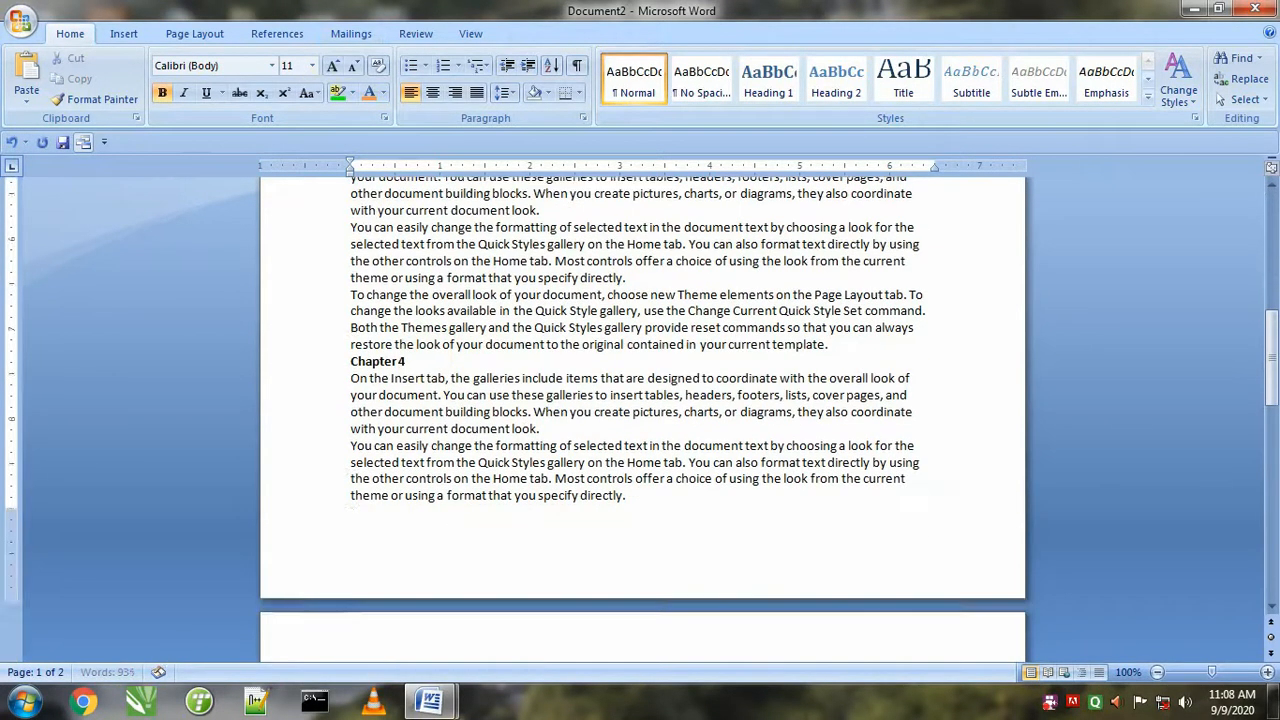
{"action": "scroll", "coordinate": [418, 550], "scroll_direction": "up", "scroll_amount": 3}
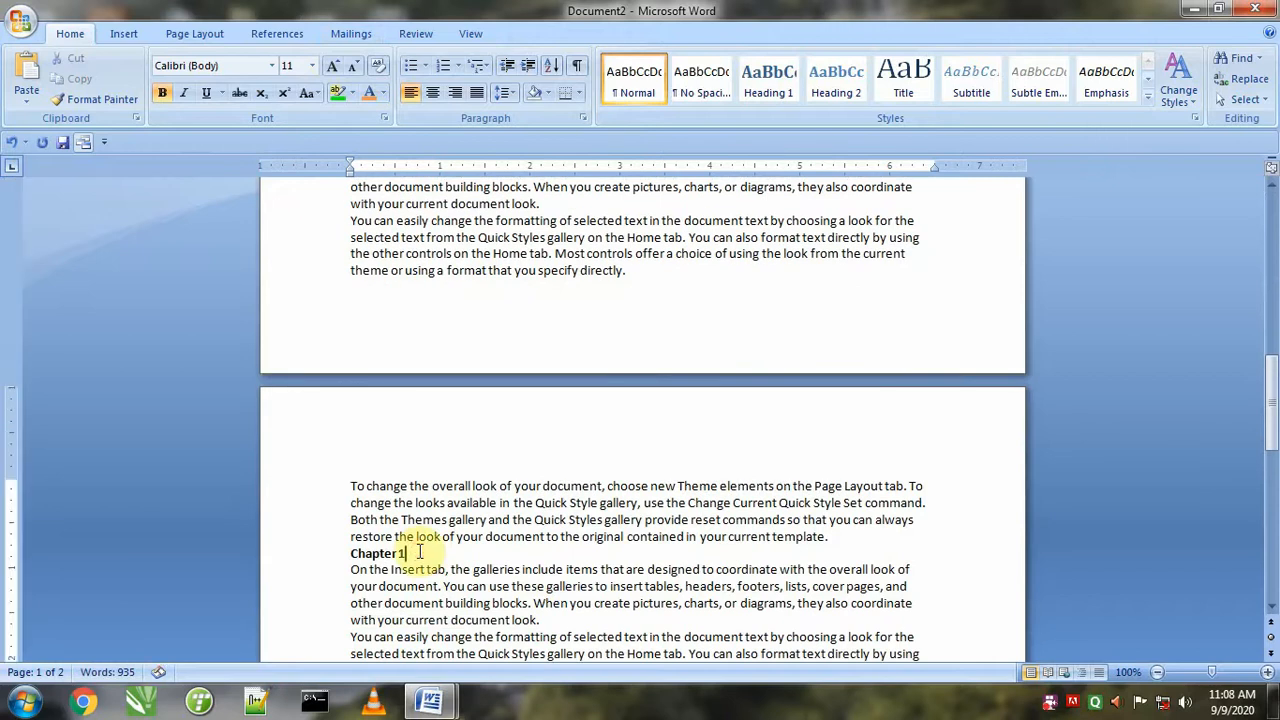
{"action": "key", "text": "BackSpace"}
{"action": "type", "text": "5"}
{"action": "scroll", "coordinate": [420, 558], "scroll_direction": "down", "scroll_amount": 6}
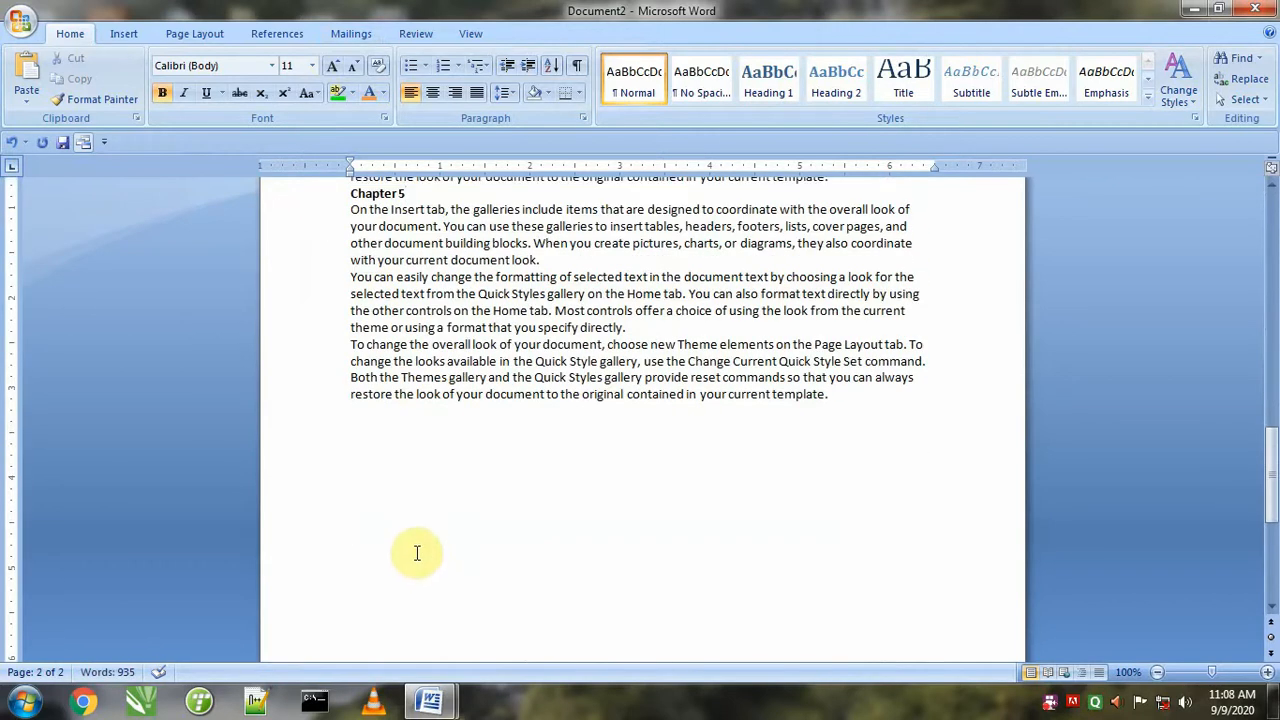
- Use Select Text with Similar Formatting from the Chapter 1 heading to select all the bold chapter headings
{"action": "scroll", "coordinate": [417, 553], "scroll_direction": "up", "scroll_amount": 20}
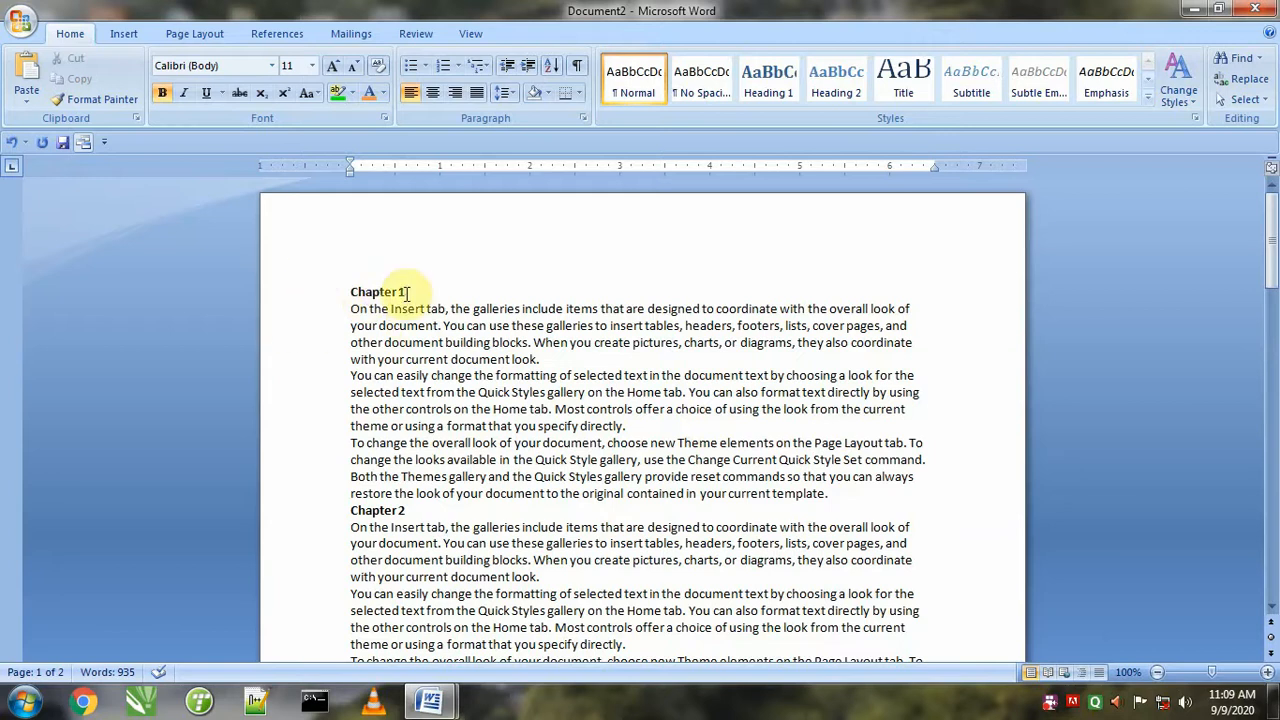
{"action": "left_click_drag", "start_coordinate": [405, 292], "coordinate": [350, 291]}
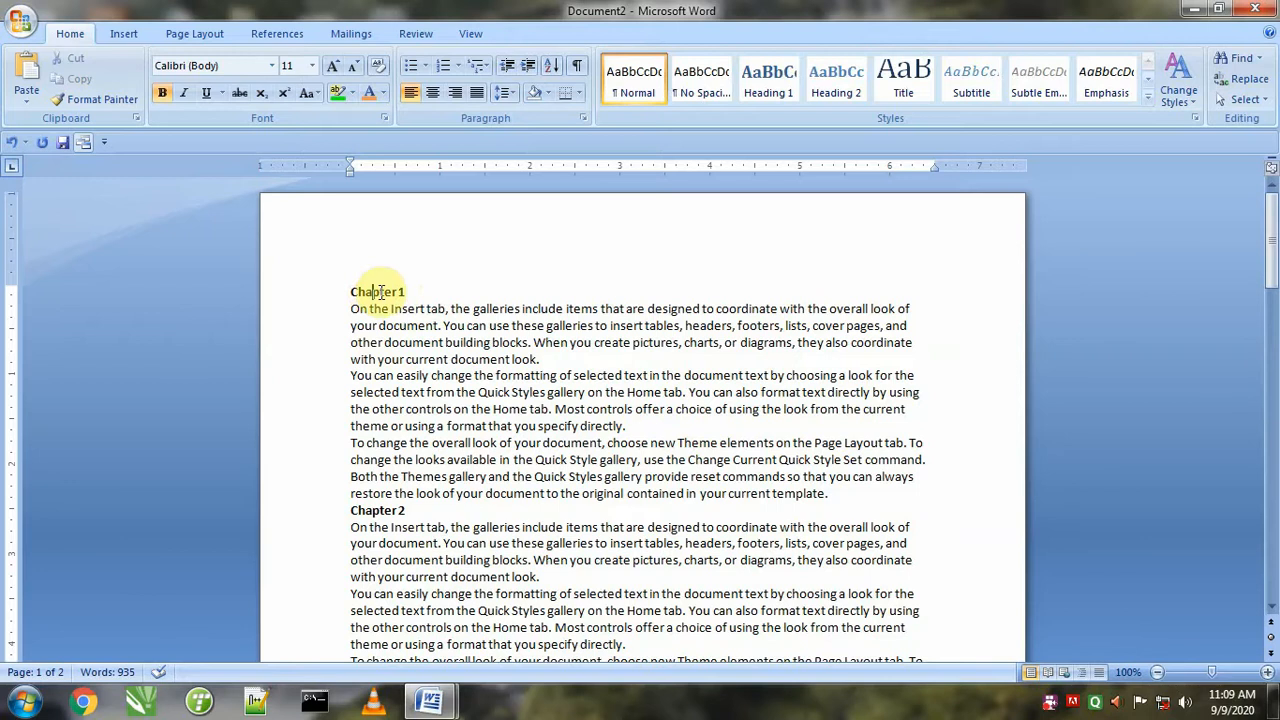
{"action": "left_click", "coordinate": [1245, 99]}
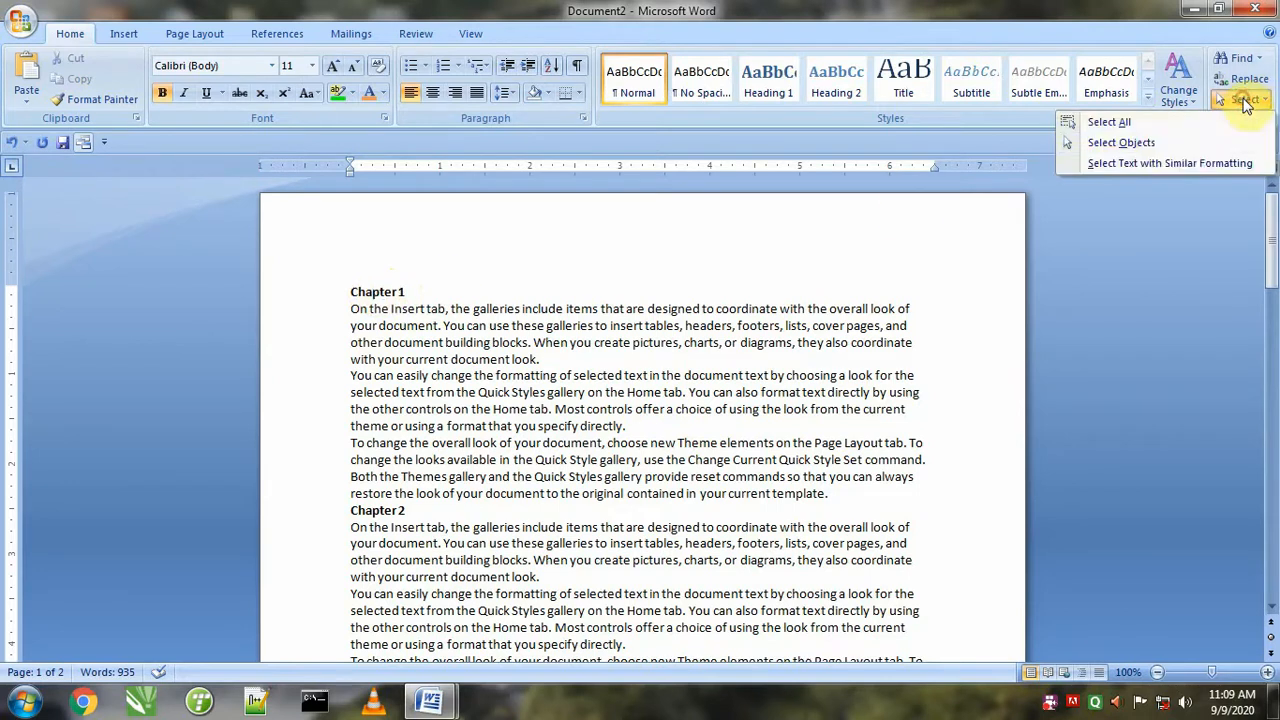
{"action": "left_click", "coordinate": [1137, 167]}
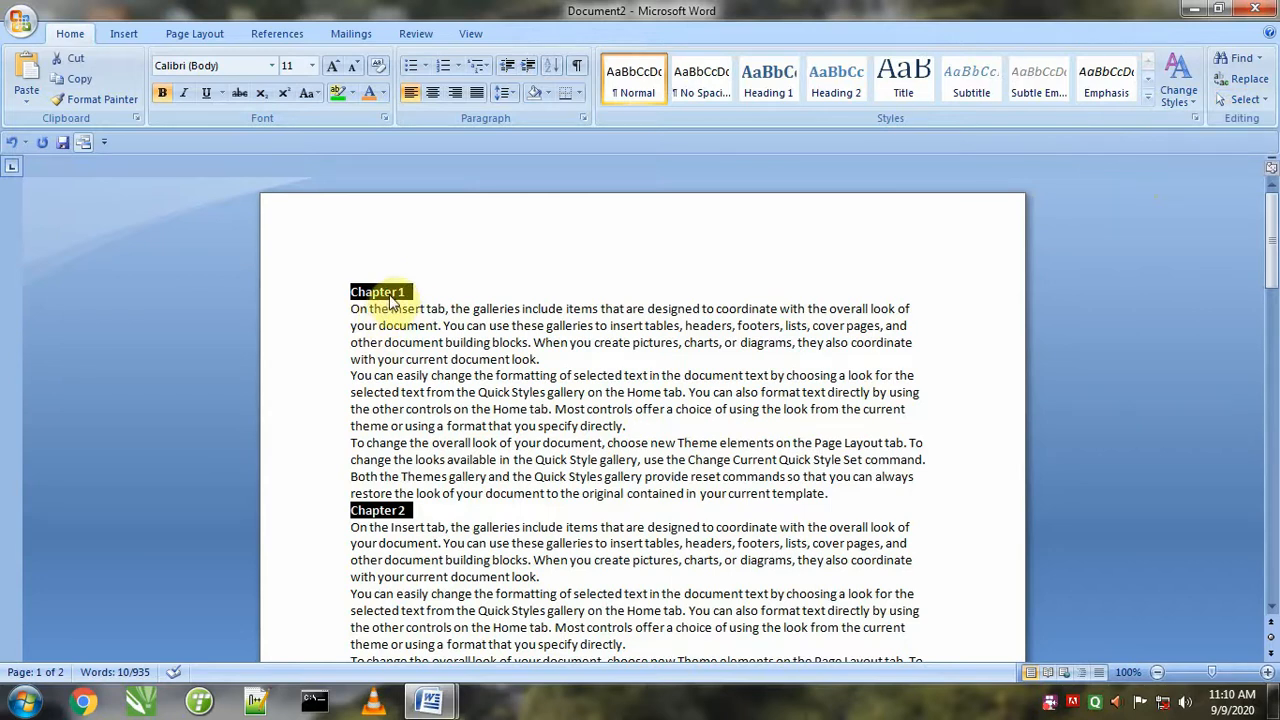
{"action": "scroll", "coordinate": [398, 392], "scroll_direction": "down", "scroll_amount": 8}
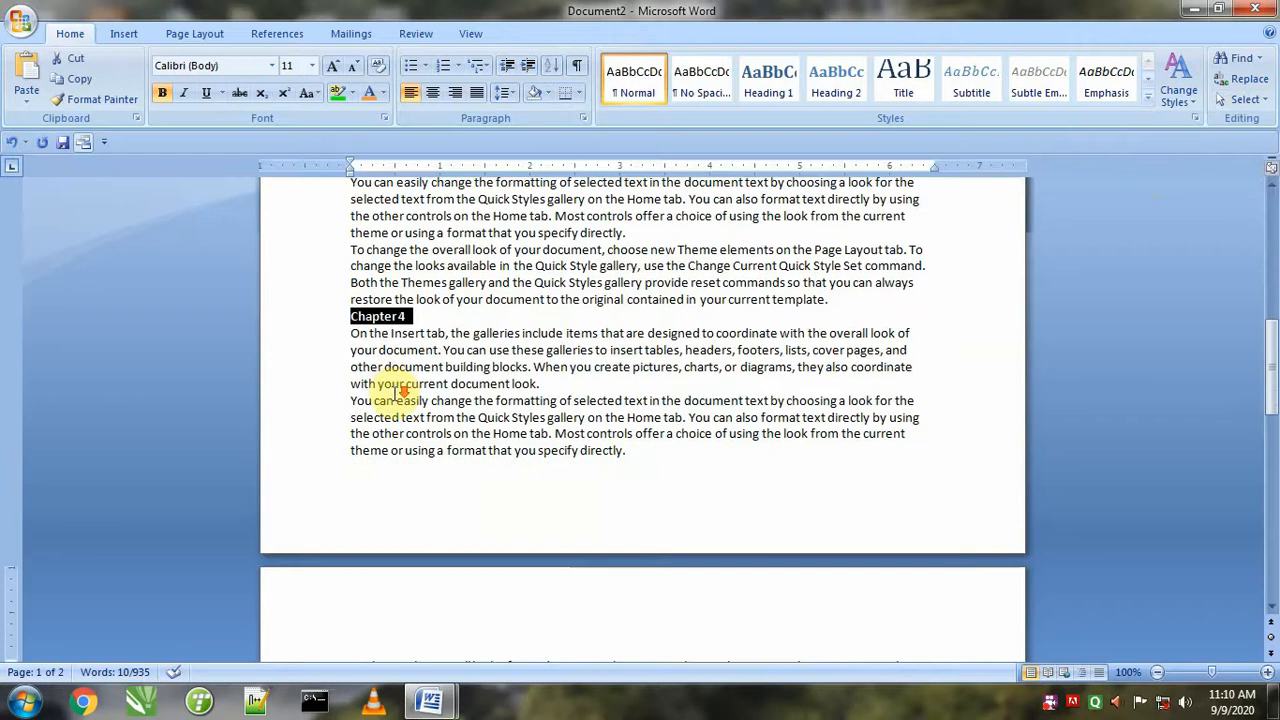
{"action": "scroll", "coordinate": [398, 392], "scroll_direction": "up", "scroll_amount": 8}
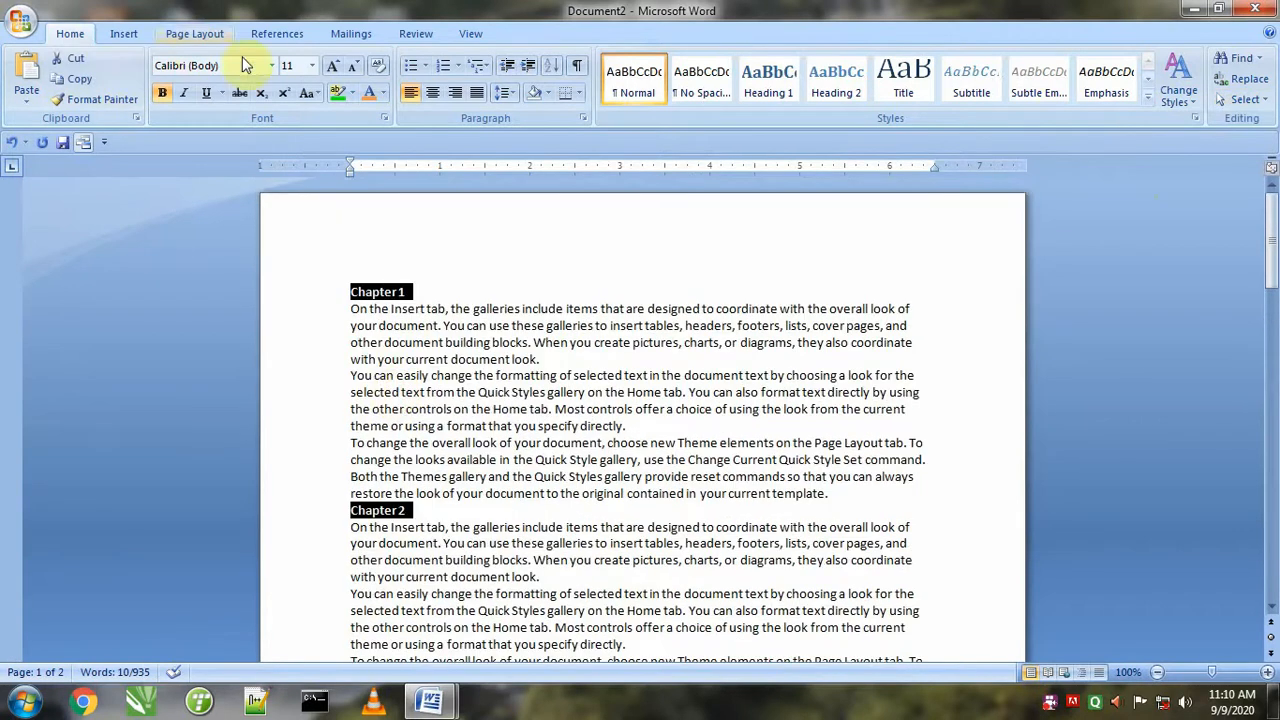
- Set the font color of the selected chapter headings to standard Red
{"action": "left_click", "coordinate": [383, 93]}
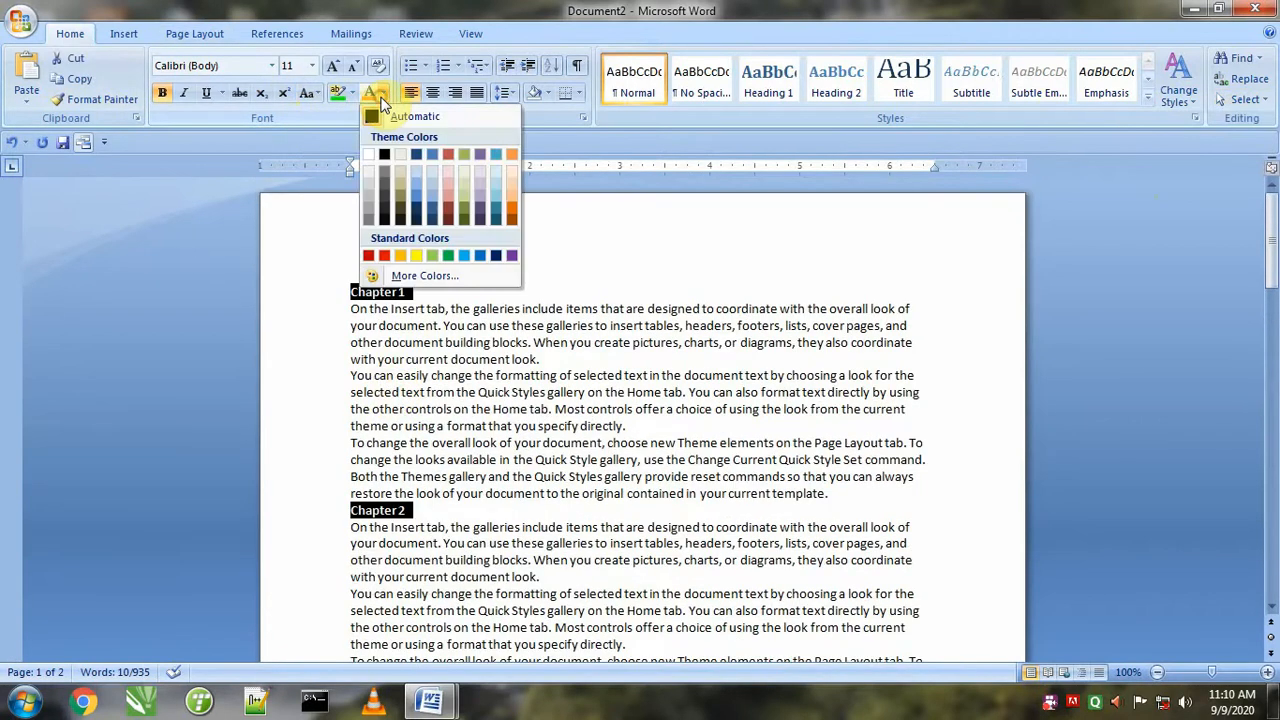
{"action": "scroll", "coordinate": [388, 254], "scroll_direction": "down", "scroll_amount": 15}
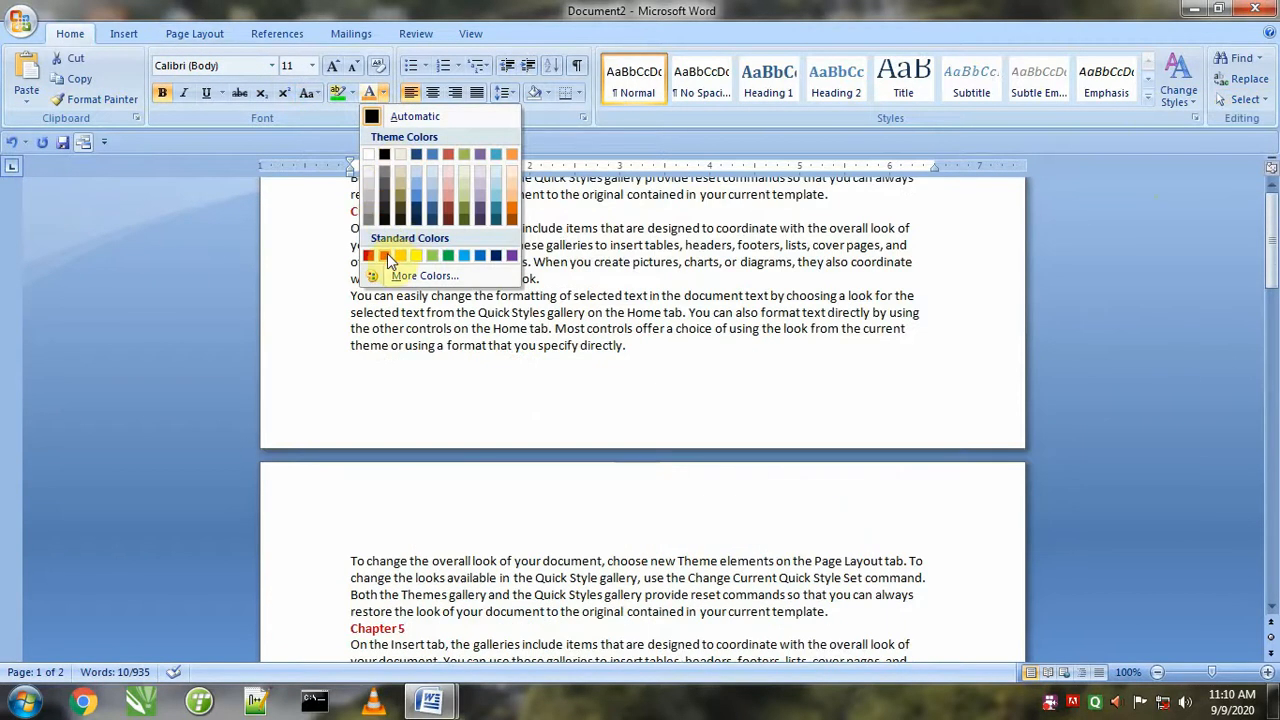
{"action": "left_click", "coordinate": [387, 254]}
{"action": "scroll", "coordinate": [400, 265], "scroll_direction": "up", "scroll_amount": 10}
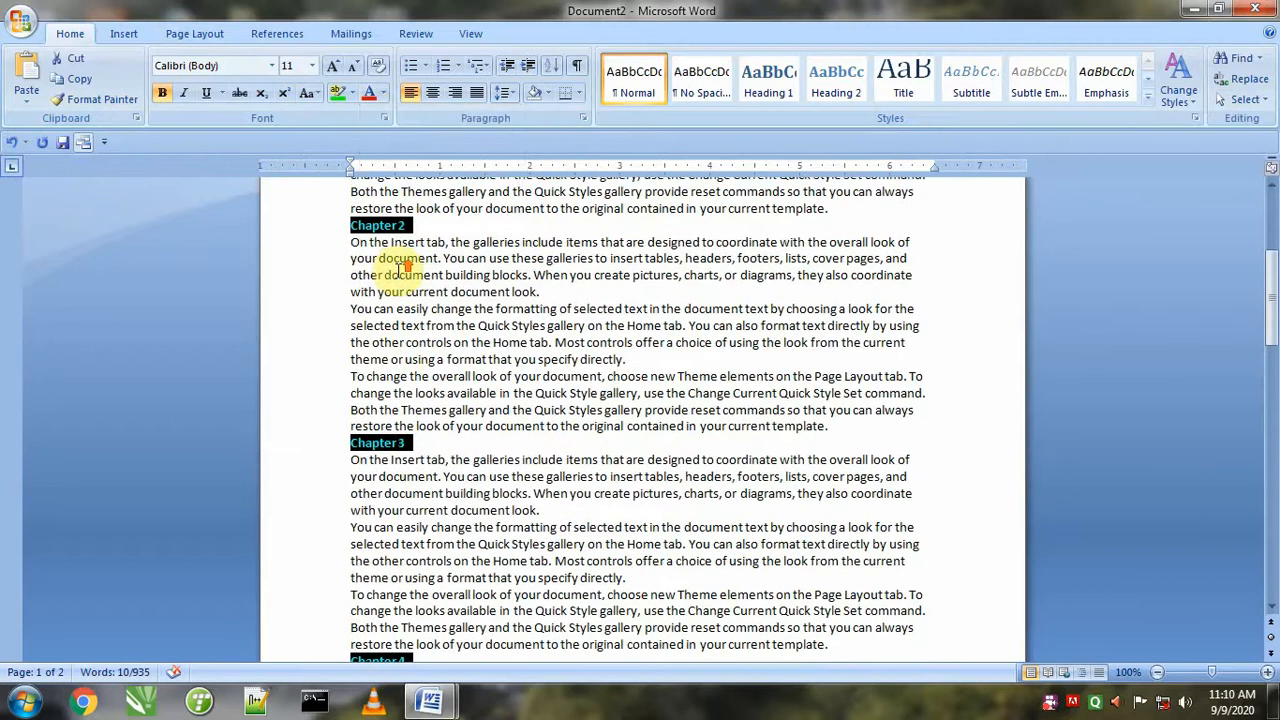
{"action": "scroll", "coordinate": [400, 265], "scroll_direction": "up", "scroll_amount": 6}
- Place the cursor in the red Chapter 1 heading and reselect all text with similar formatting
{"action": "left_click", "coordinate": [420, 289]}
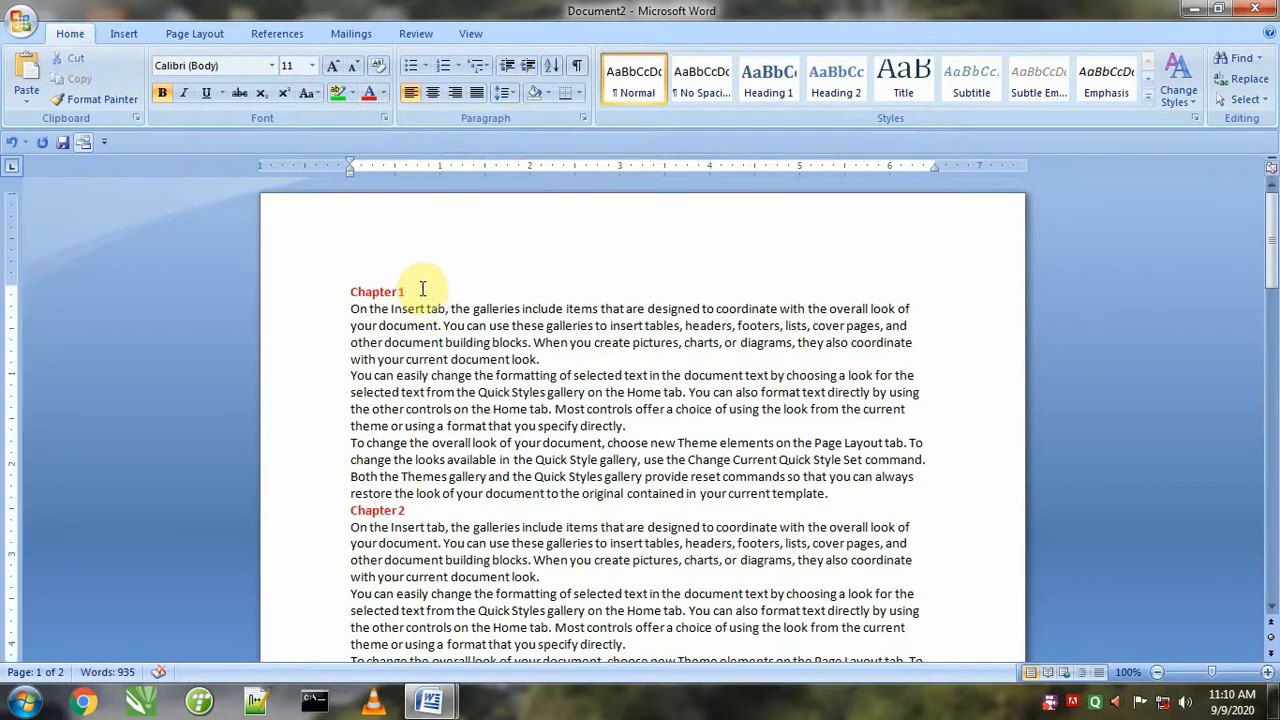
{"action": "left_click", "coordinate": [1243, 100]}
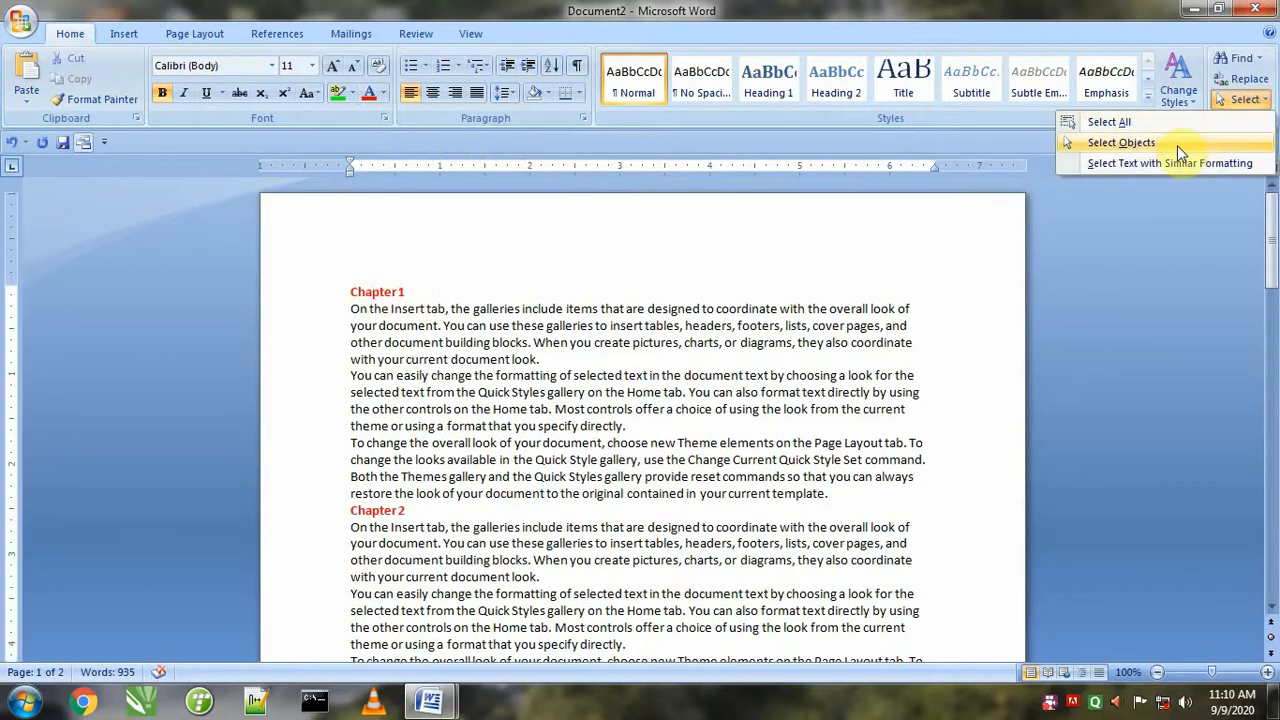
{"action": "left_click", "coordinate": [1172, 162]}
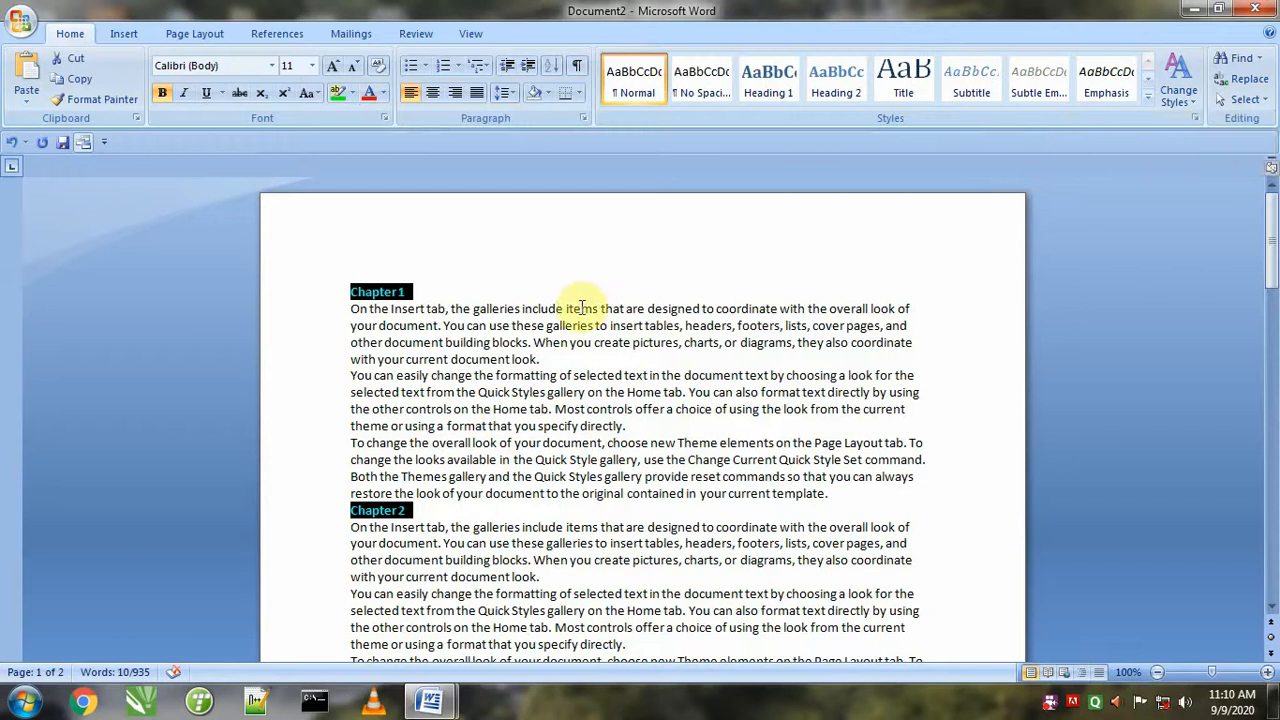
- Make the selected chapter headings italic and underlined
{"action": "left_click", "coordinate": [185, 95]}
{"action": "left_click", "coordinate": [206, 93]}
{"action": "scroll", "coordinate": [410, 270], "scroll_direction": "up", "scroll_amount": 6}
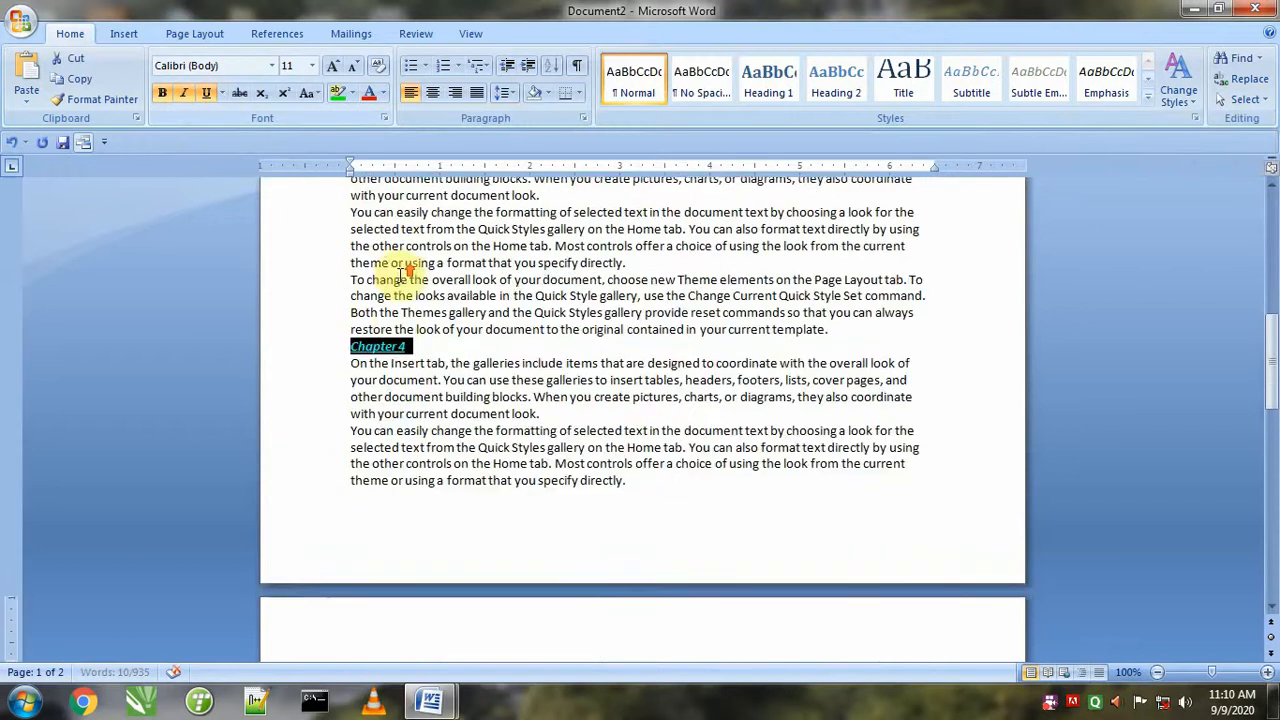
{"action": "scroll", "coordinate": [400, 276], "scroll_direction": "up", "scroll_amount": 9}
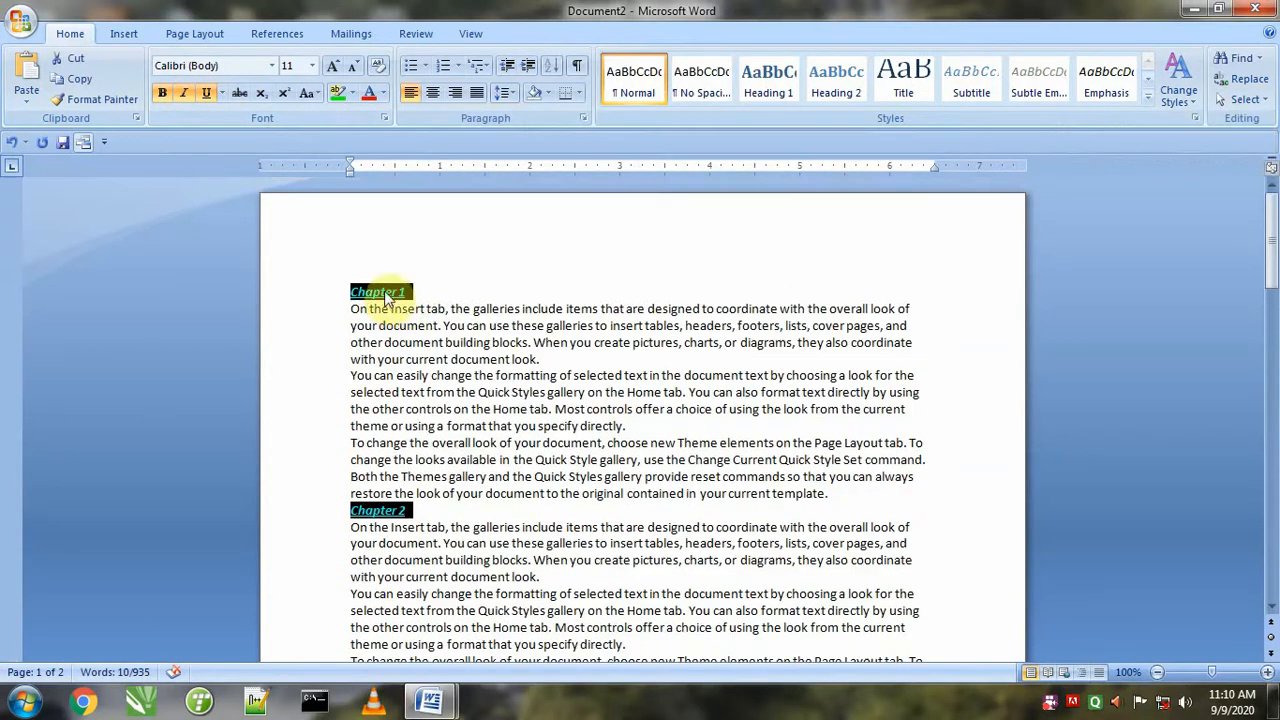
{"action": "scroll", "coordinate": [367, 371], "scroll_direction": "down", "scroll_amount": 5}
{"action": "scroll", "coordinate": [367, 371], "scroll_direction": "down", "scroll_amount": 5}
{"action": "scroll", "coordinate": [360, 368], "scroll_direction": "up", "scroll_amount": 10}
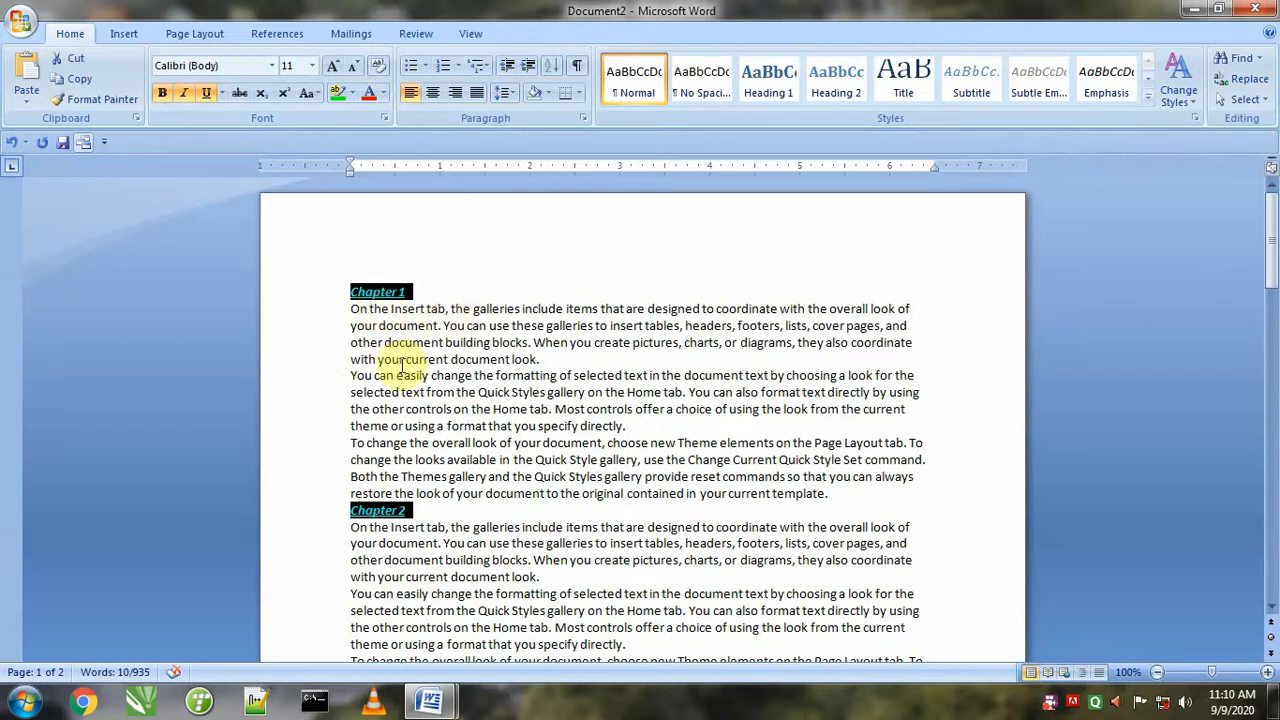
- Apply the Heading 1 style to all the selected chapter headings, and clear the selection
{"action": "left_click", "coordinate": [1240, 99]}
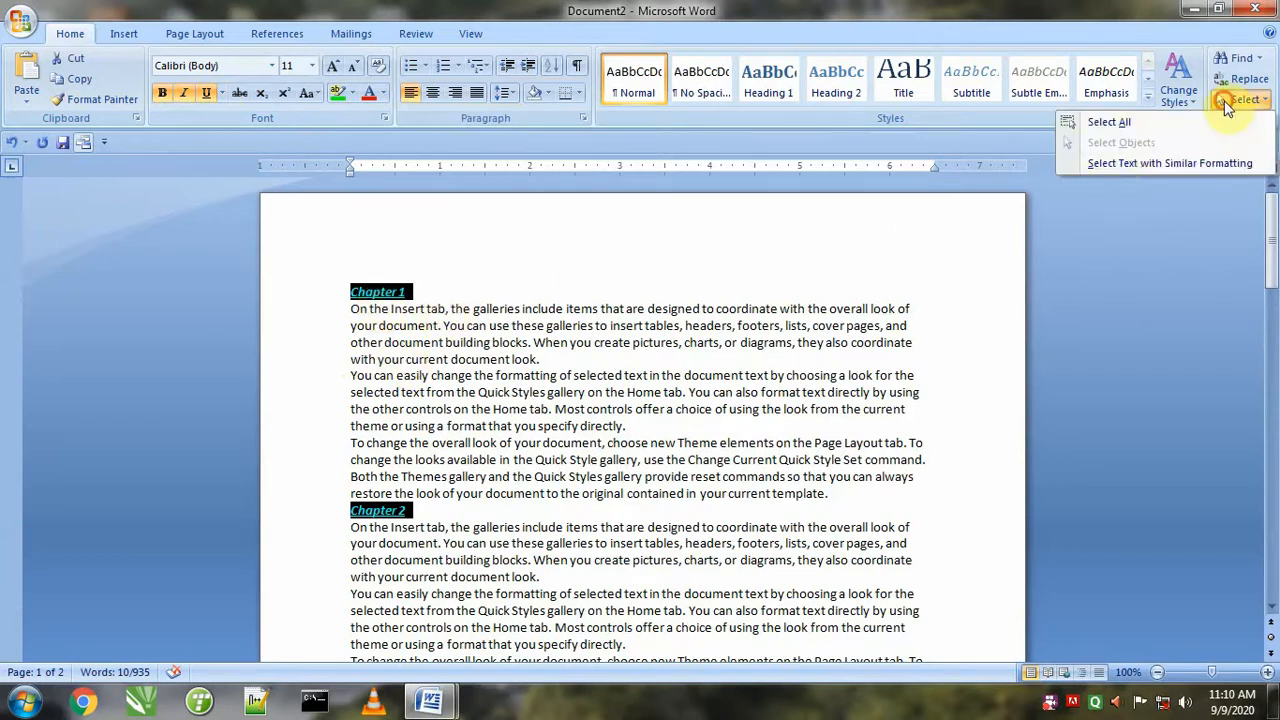
{"action": "left_click", "coordinate": [386, 298]}
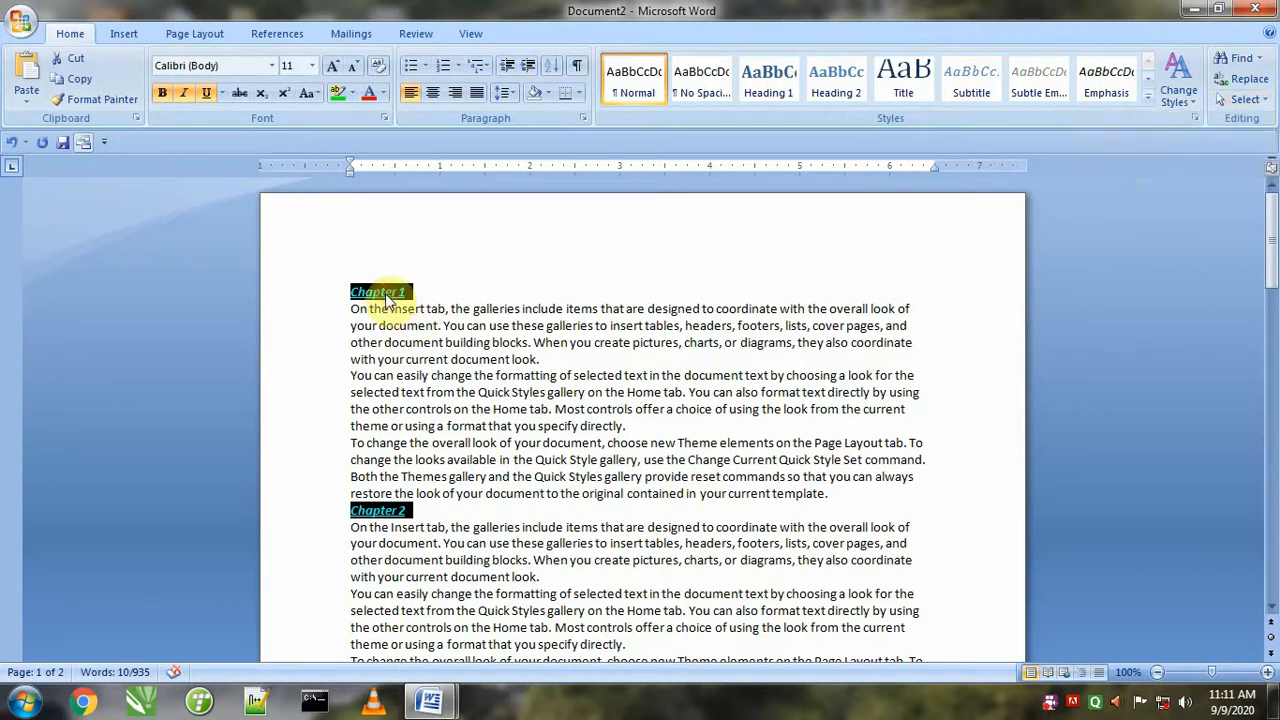
{"action": "left_click", "coordinate": [767, 100]}
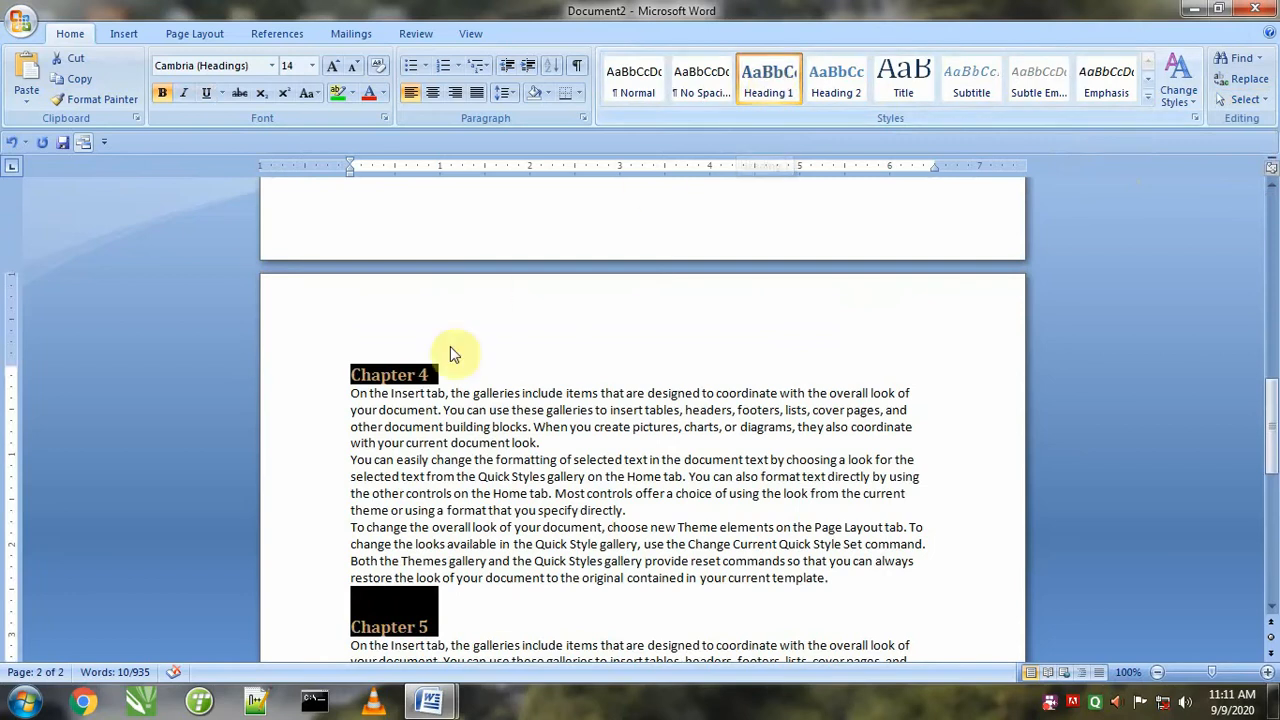
{"action": "scroll", "coordinate": [405, 388], "scroll_direction": "down", "scroll_amount": 7}
{"action": "scroll", "coordinate": [402, 390], "scroll_direction": "up", "scroll_amount": 15}
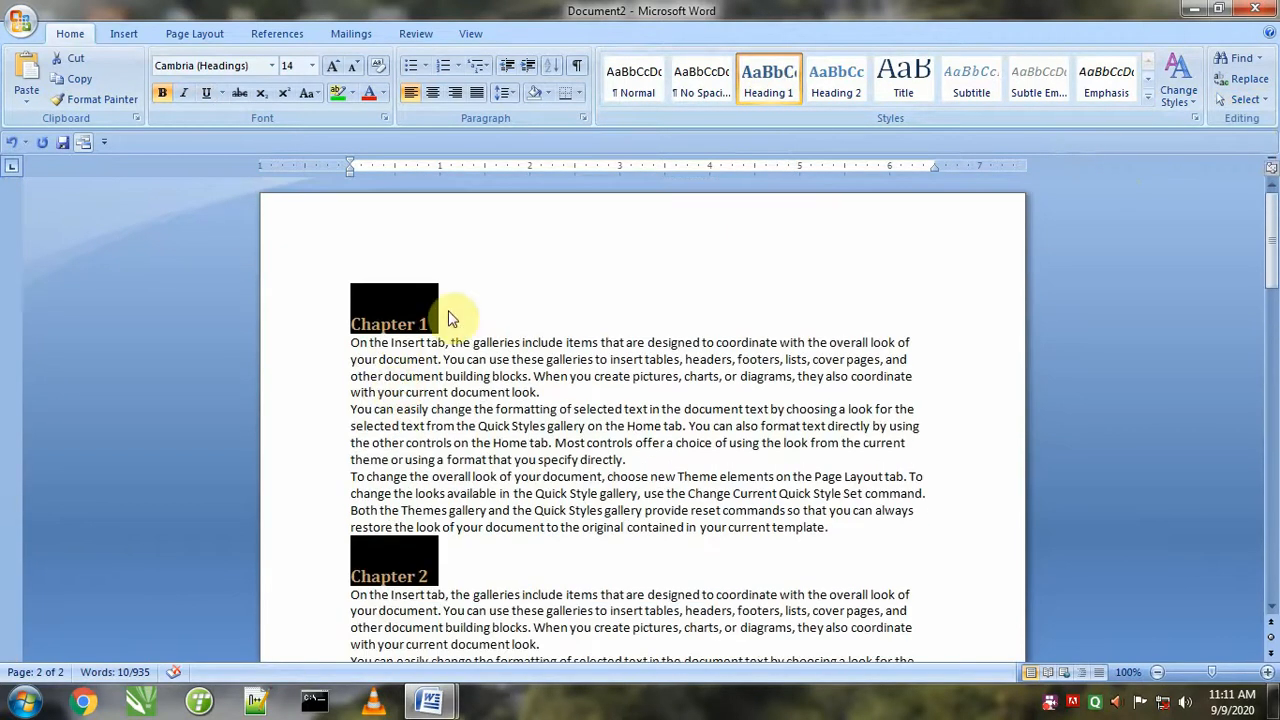
{"action": "left_click", "coordinate": [431, 320]}
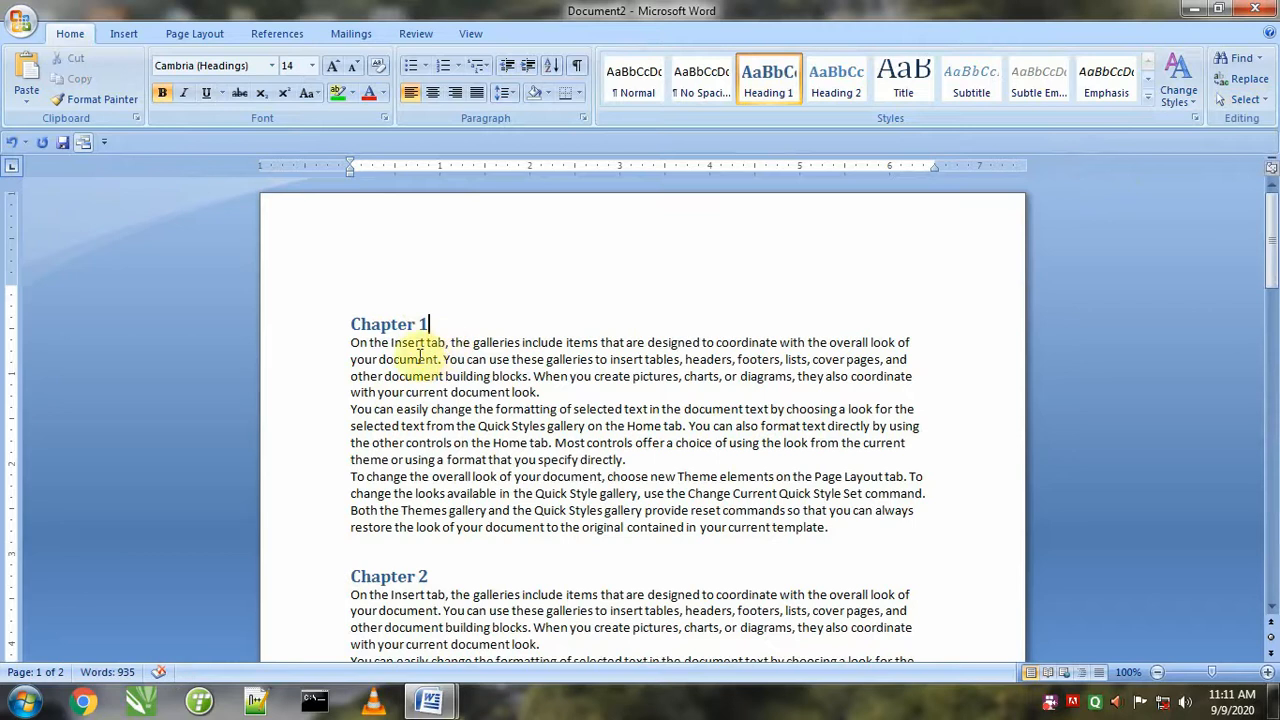
- Place the cursor in the first body paragraph under Chapter 1 and select all text with similar formatting
{"action": "left_click", "coordinate": [341, 343]}
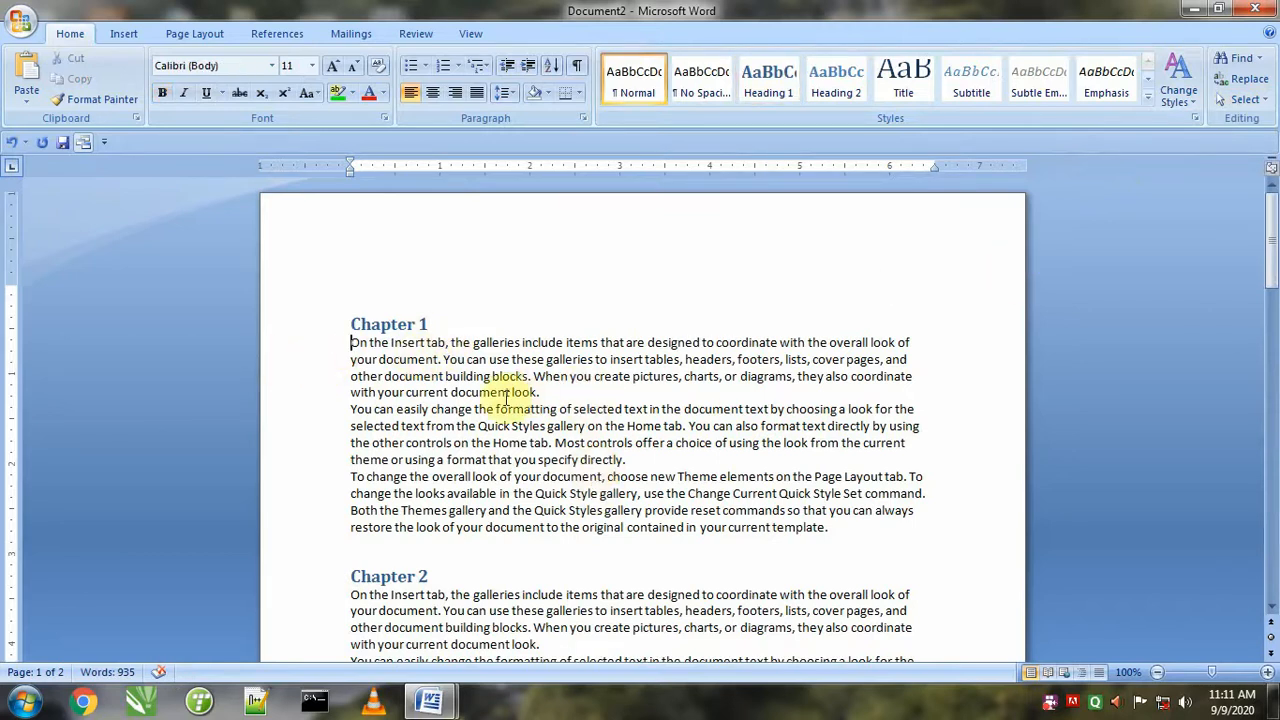
{"action": "scroll", "coordinate": [449, 405], "scroll_direction": "down", "scroll_amount": 1}
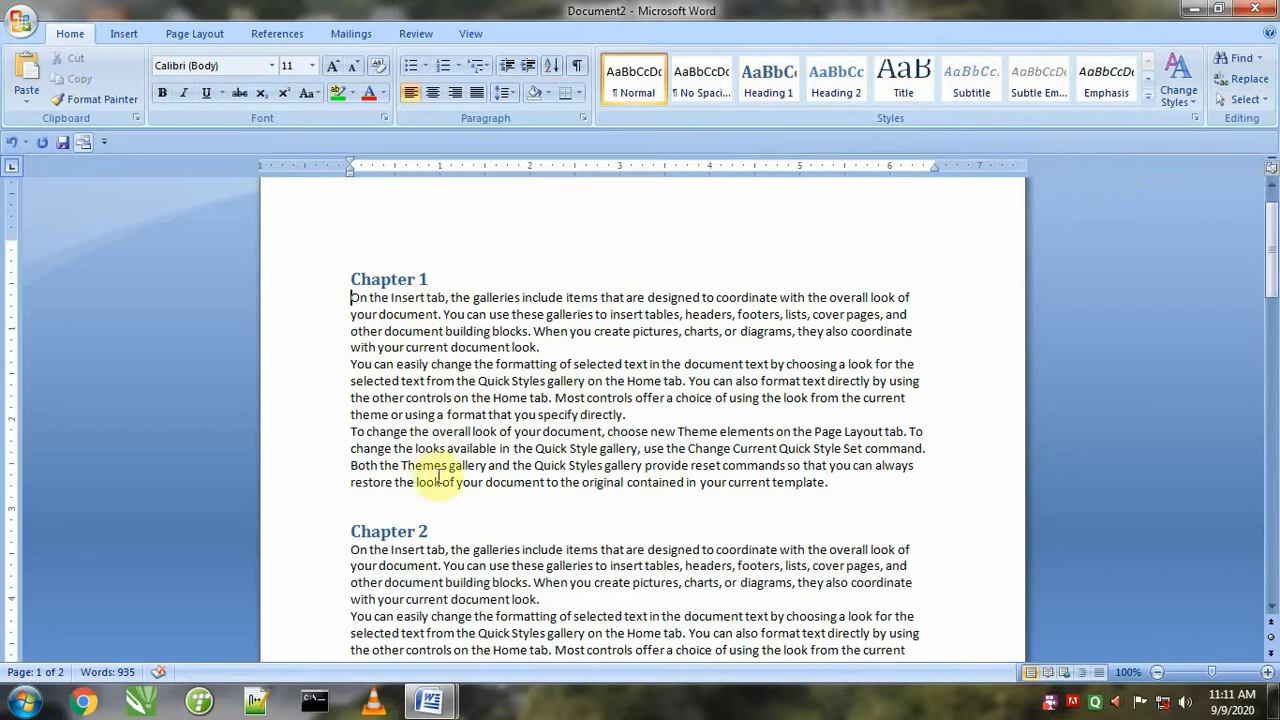
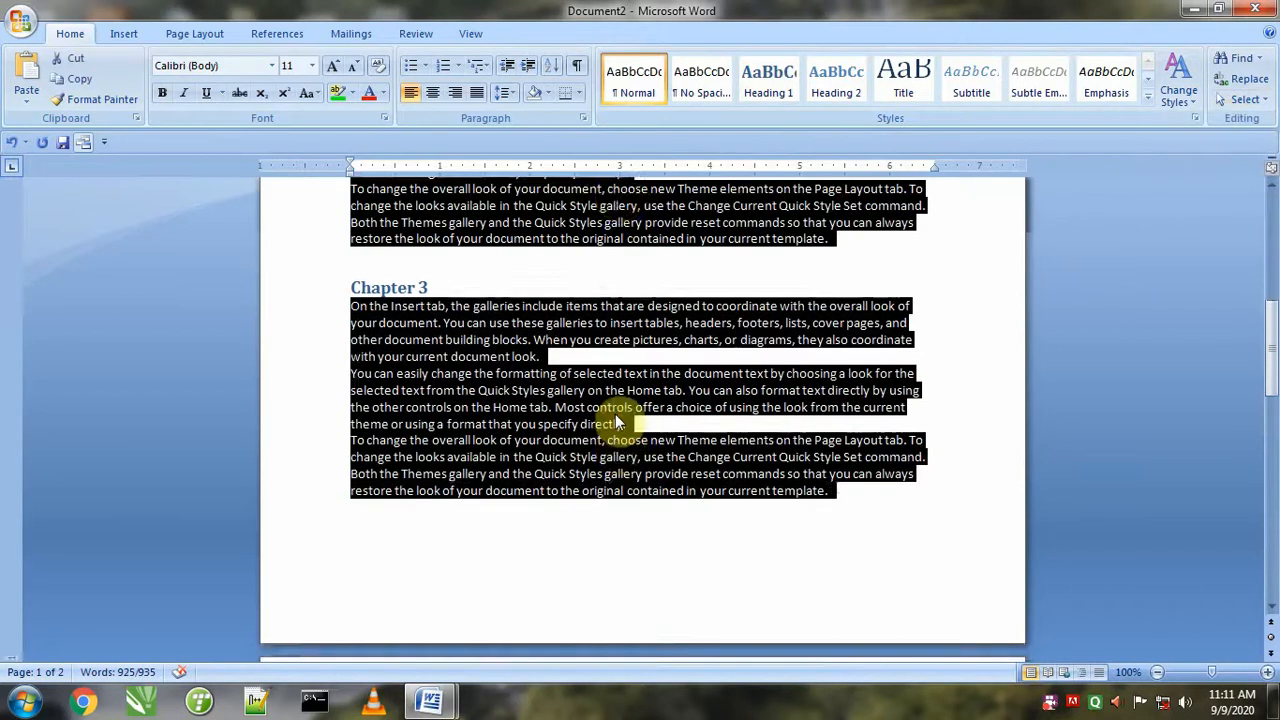
{"action": "scroll", "coordinate": [615, 418], "scroll_direction": "up", "scroll_amount": 20}
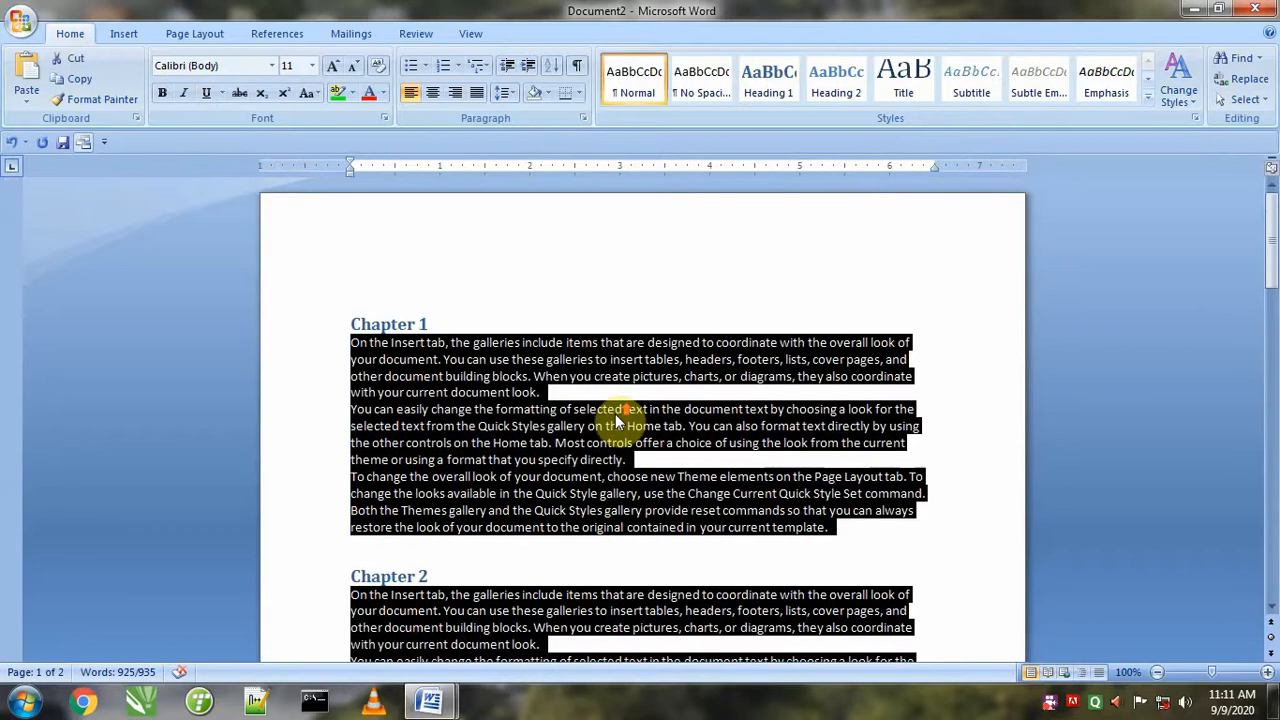
- Justify the selected body paragraphs and set their line spacing to 1.5
{"action": "left_click", "coordinate": [476, 92]}
{"action": "left_click_drag", "start_coordinate": [1272, 470], "coordinate": [1273, 250]}
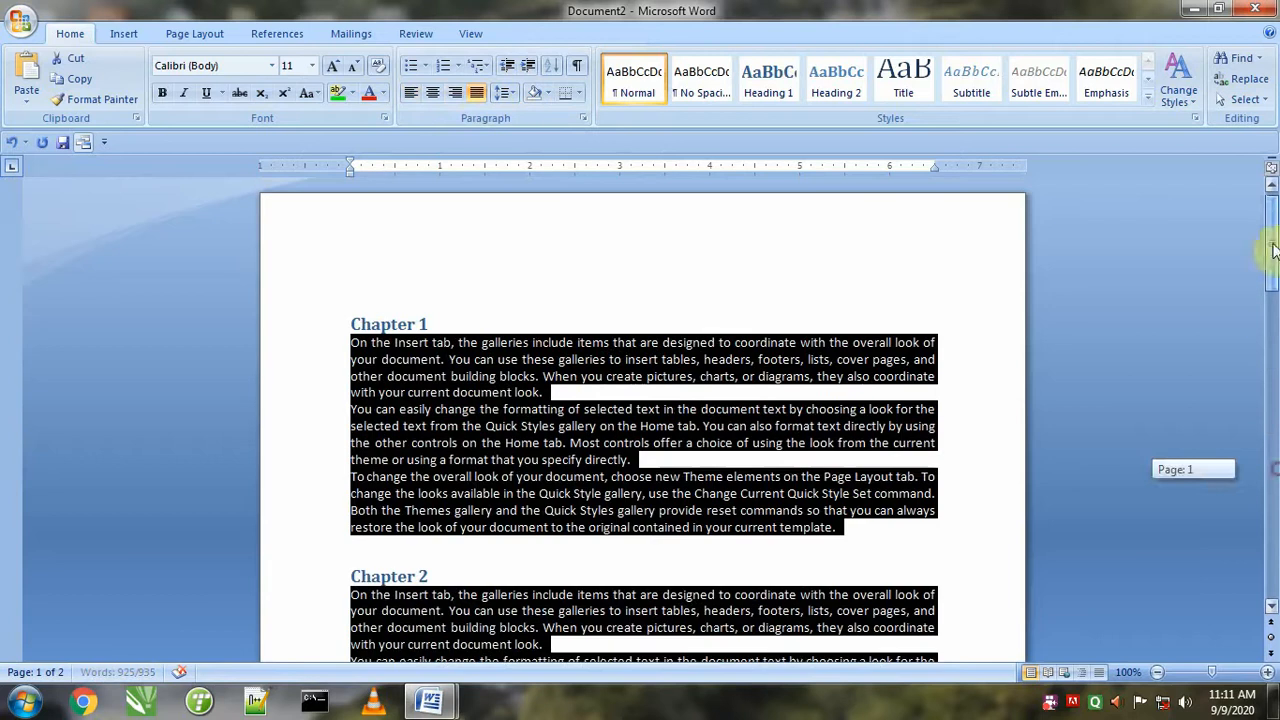
{"action": "left_click", "coordinate": [504, 92]}
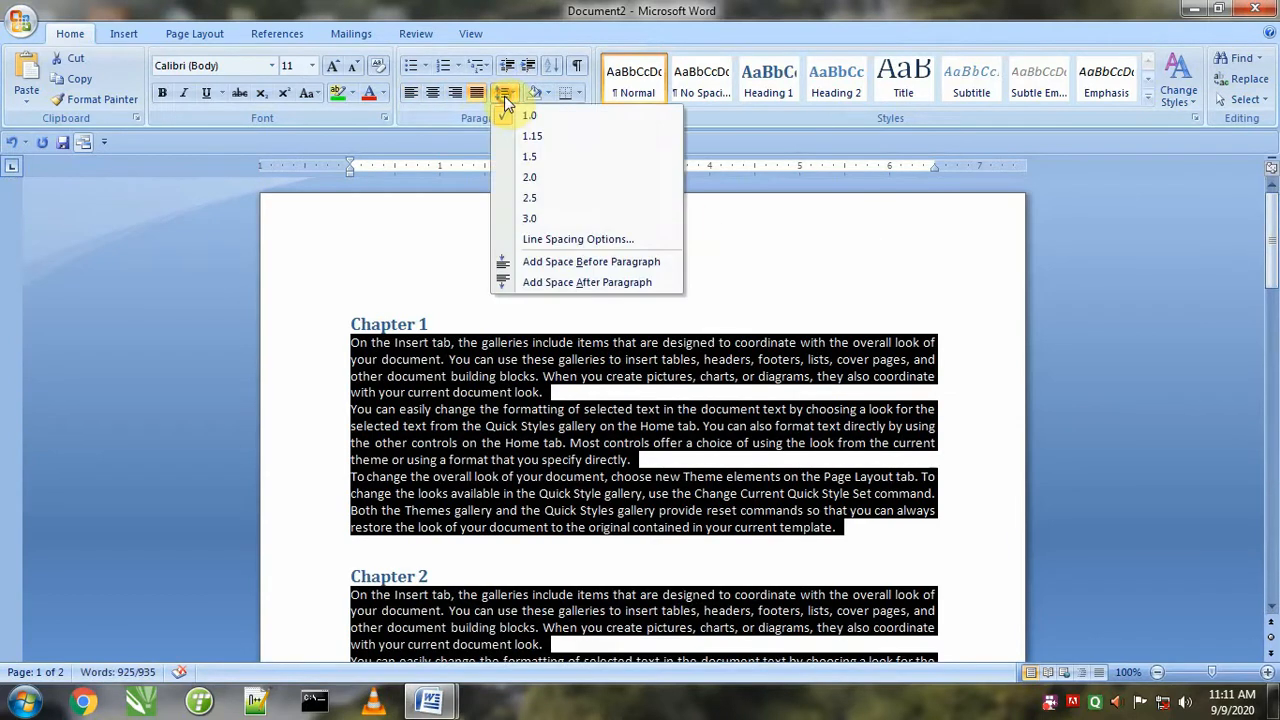
{"action": "left_click", "coordinate": [522, 156]}
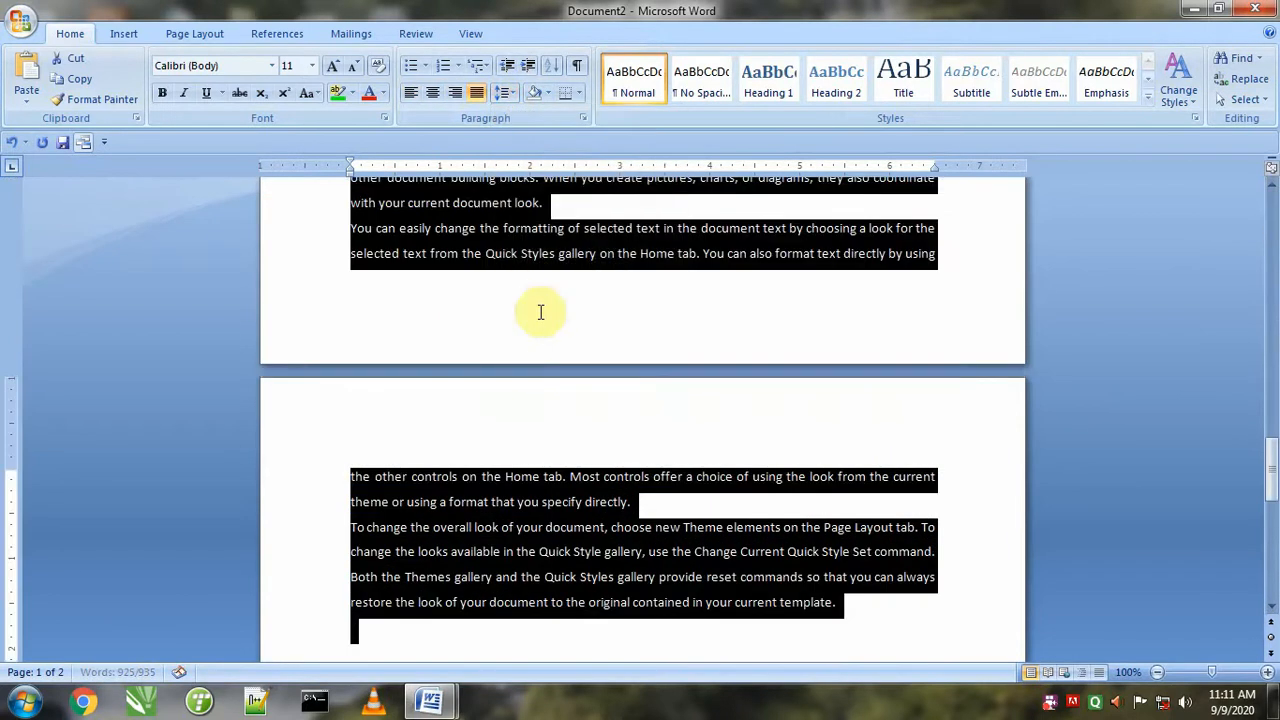
{"action": "left_click_drag", "start_coordinate": [1273, 467], "coordinate": [1273, 218]}
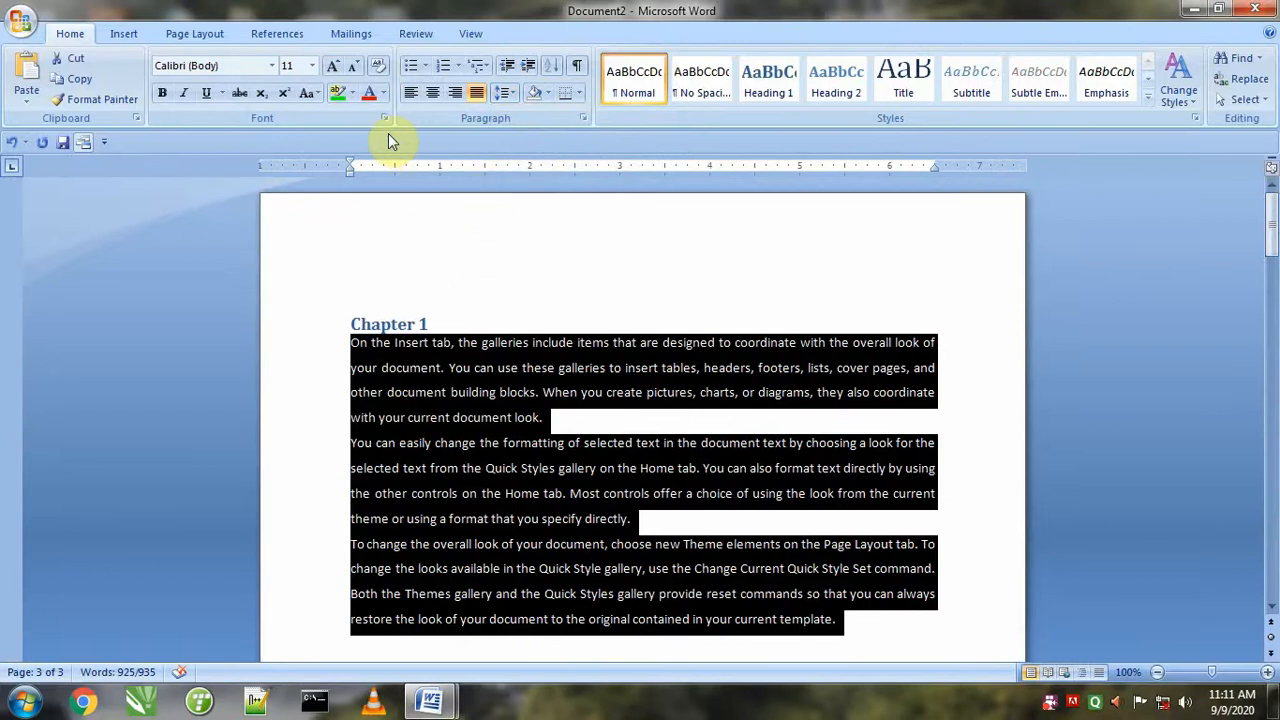
- Set the font color of all selected body paragraphs to the standard Light Blue, and clear the selection at the first paragraph
{"action": "left_click", "coordinate": [381, 98]}
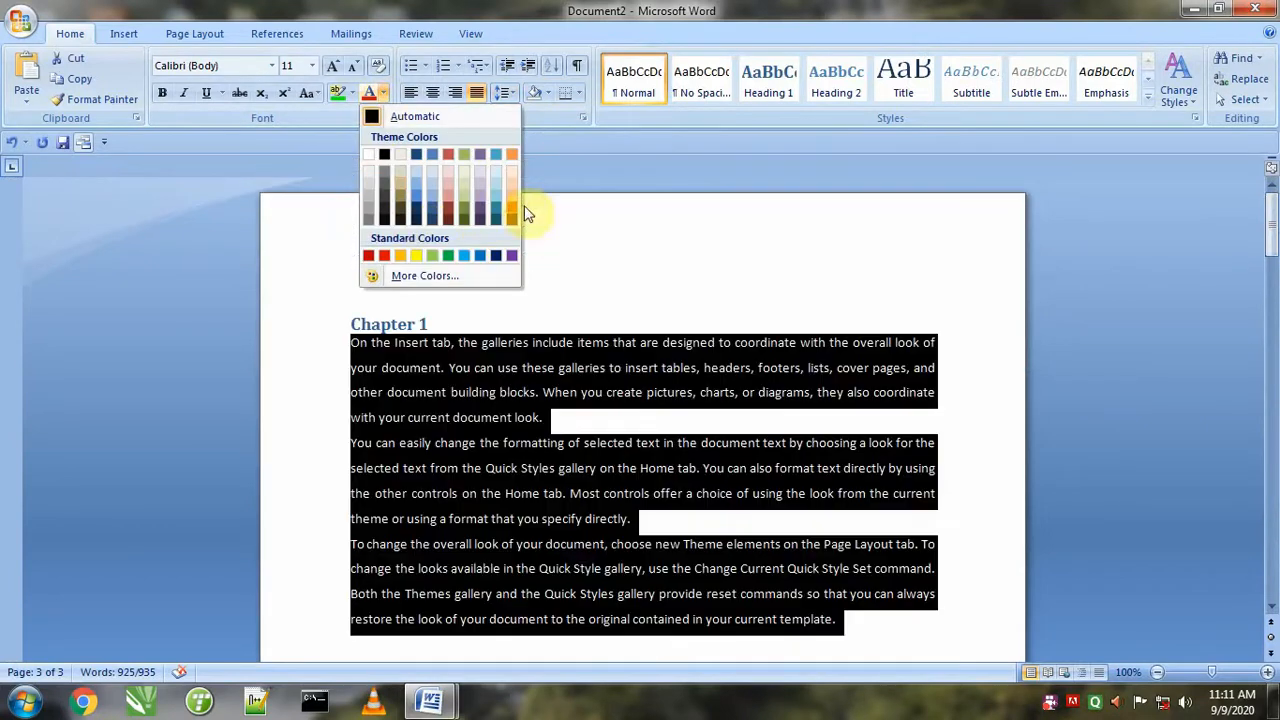
{"action": "left_click", "coordinate": [464, 256]}
{"action": "scroll", "coordinate": [464, 268], "scroll_direction": "down", "scroll_amount": 3}
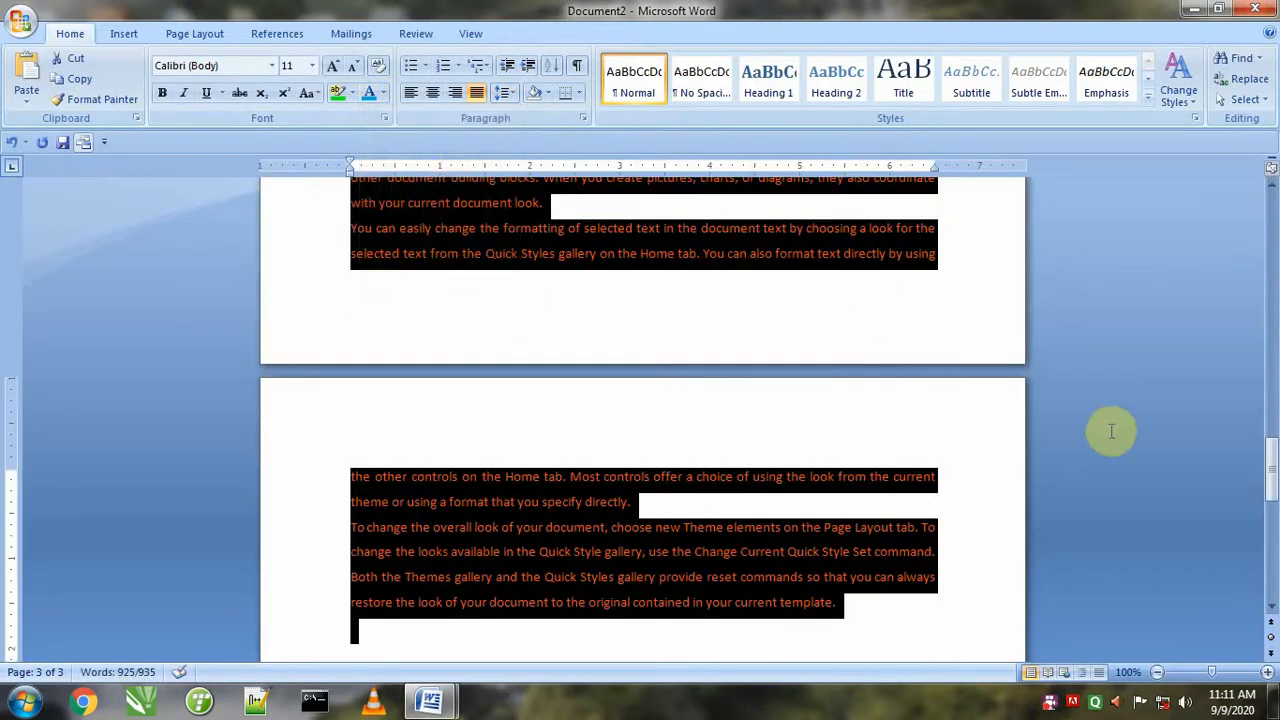
{"action": "left_click_drag", "start_coordinate": [1270, 468], "coordinate": [1268, 215]}
{"action": "left_click", "coordinate": [512, 367]}
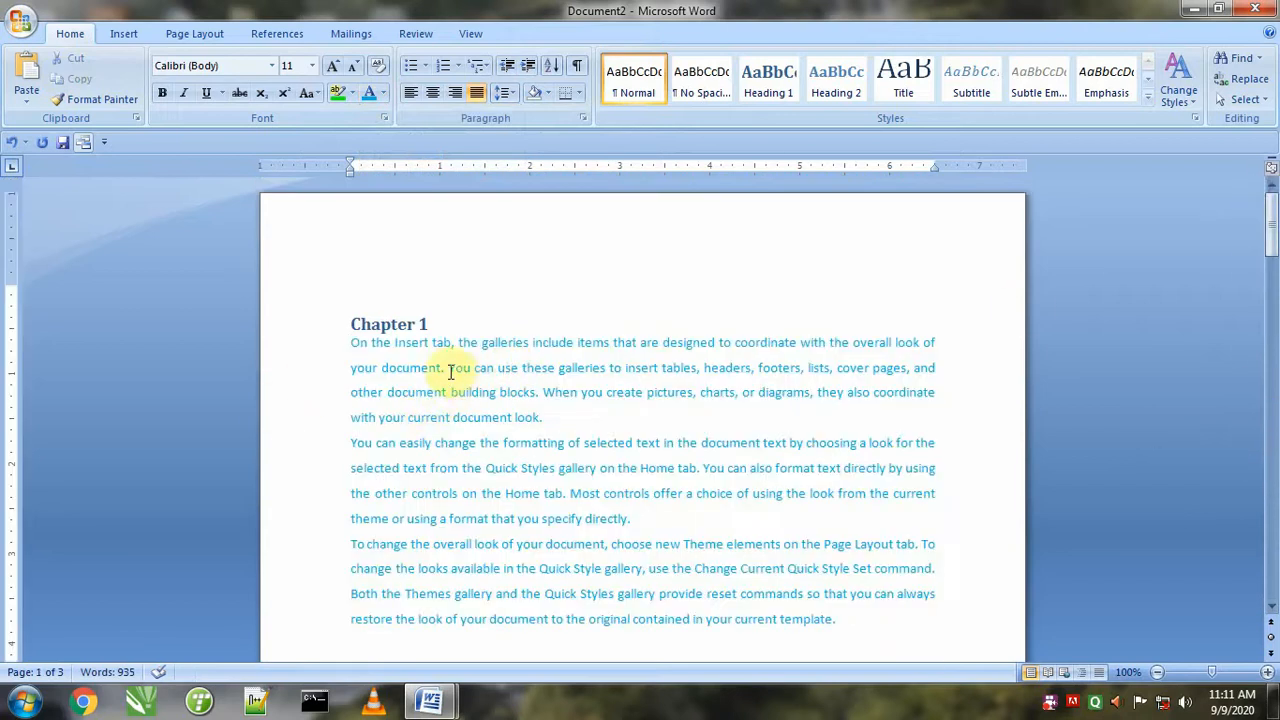
{"action": "left_click", "coordinate": [1230, 106]}
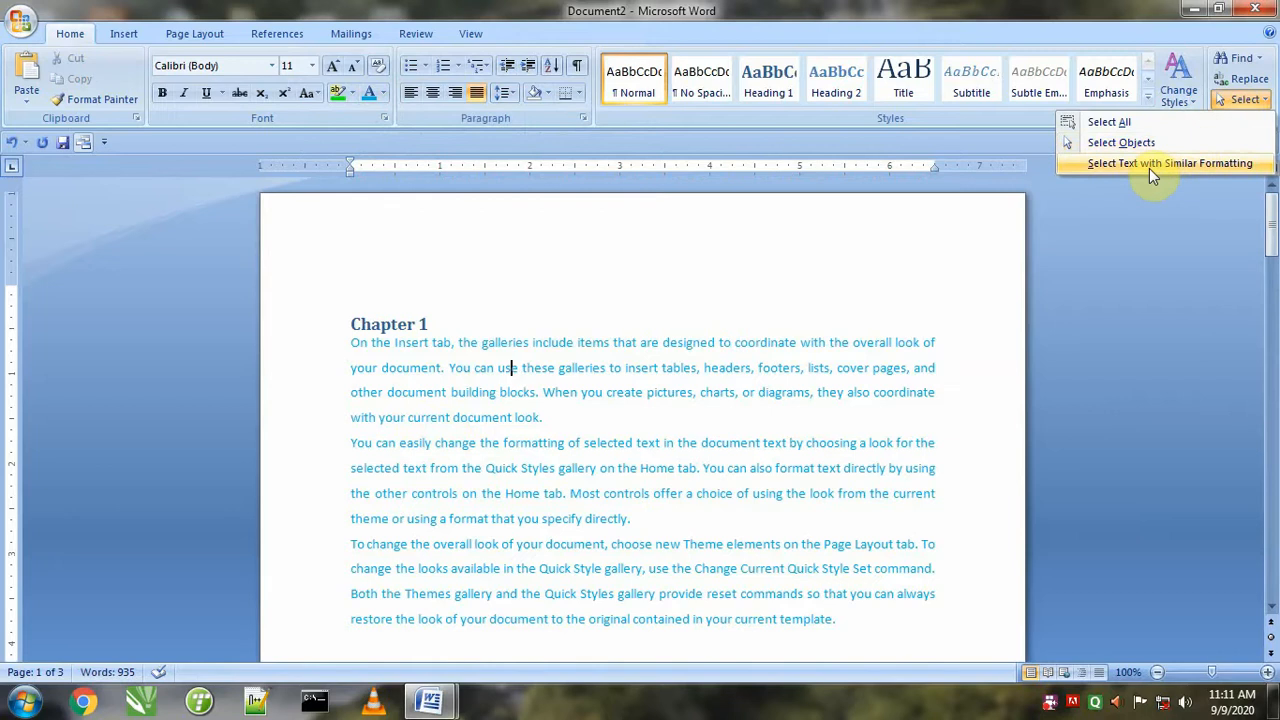
{"action": "left_click", "coordinate": [664, 402]}
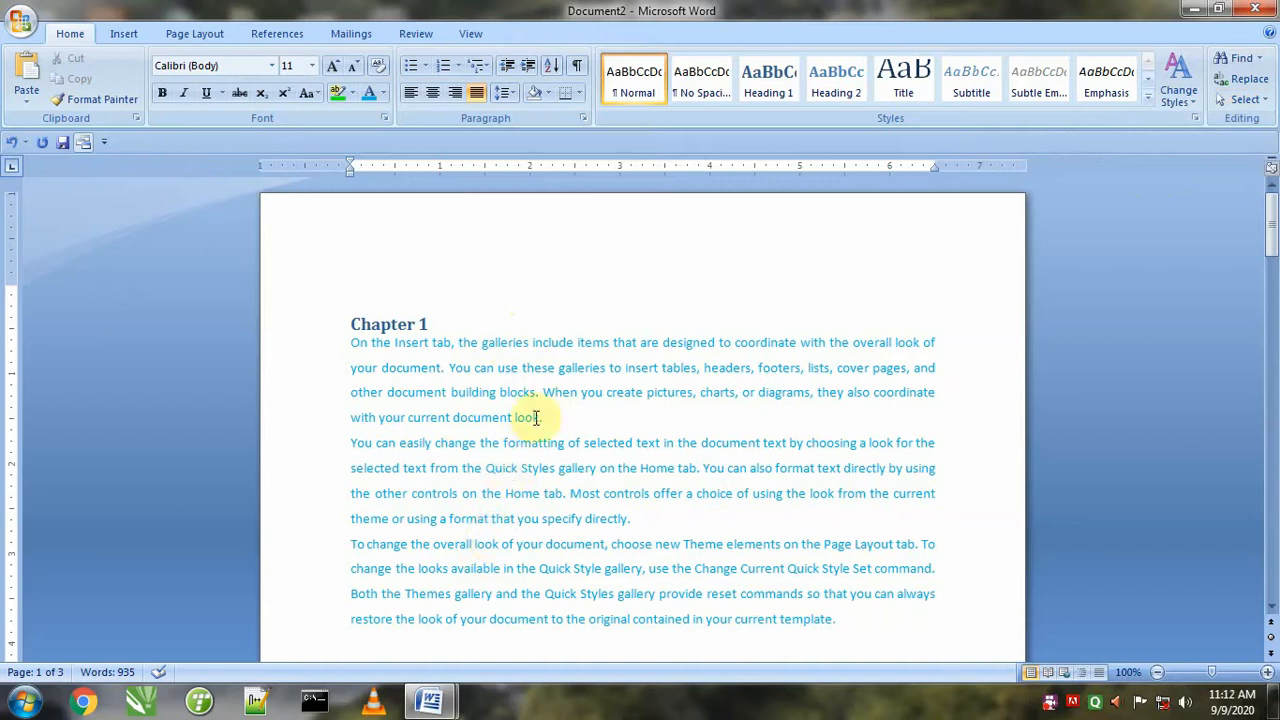
{"action": "left_click", "coordinate": [1243, 99]}
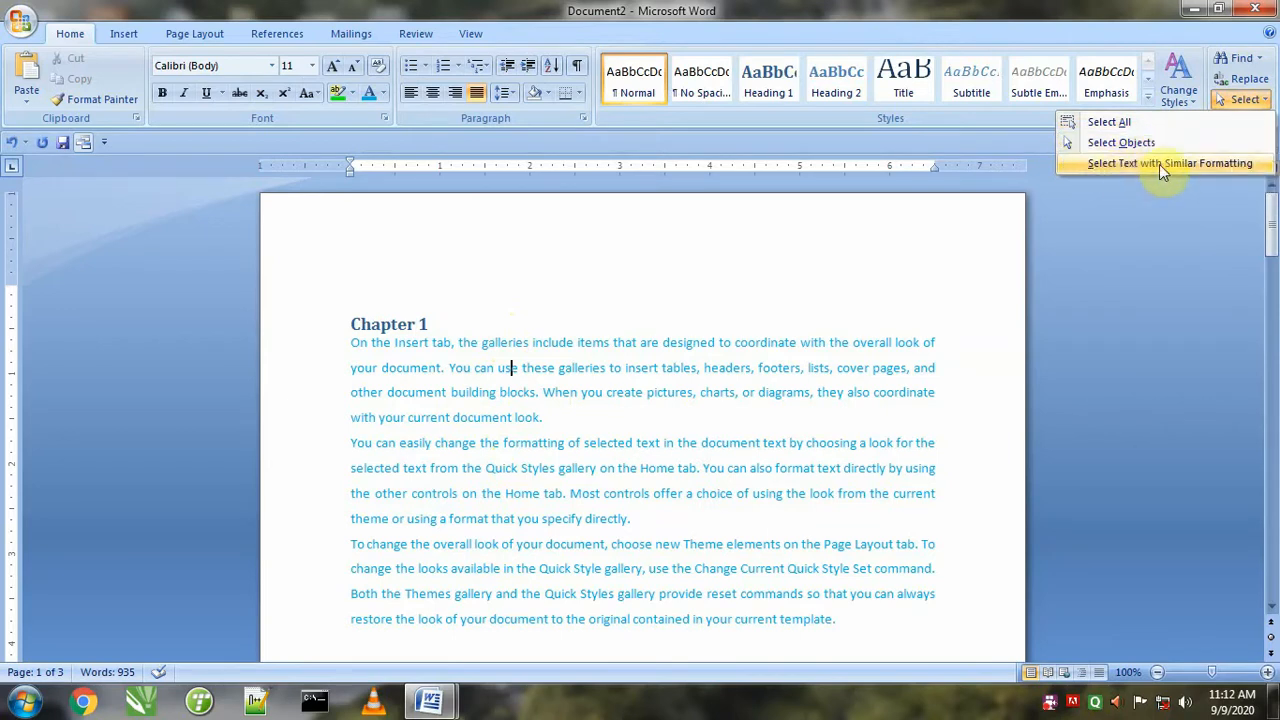
{"action": "left_click", "coordinate": [642, 374]}
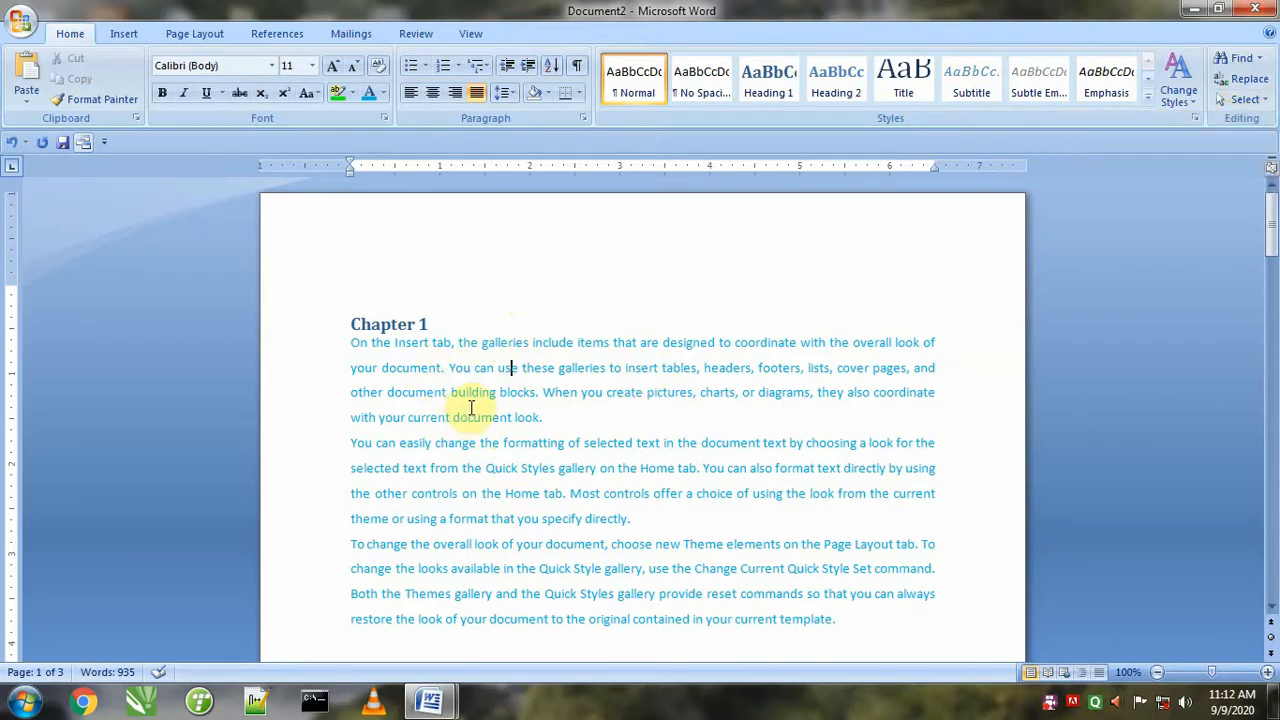
{"action": "left_click", "coordinate": [579, 420]}
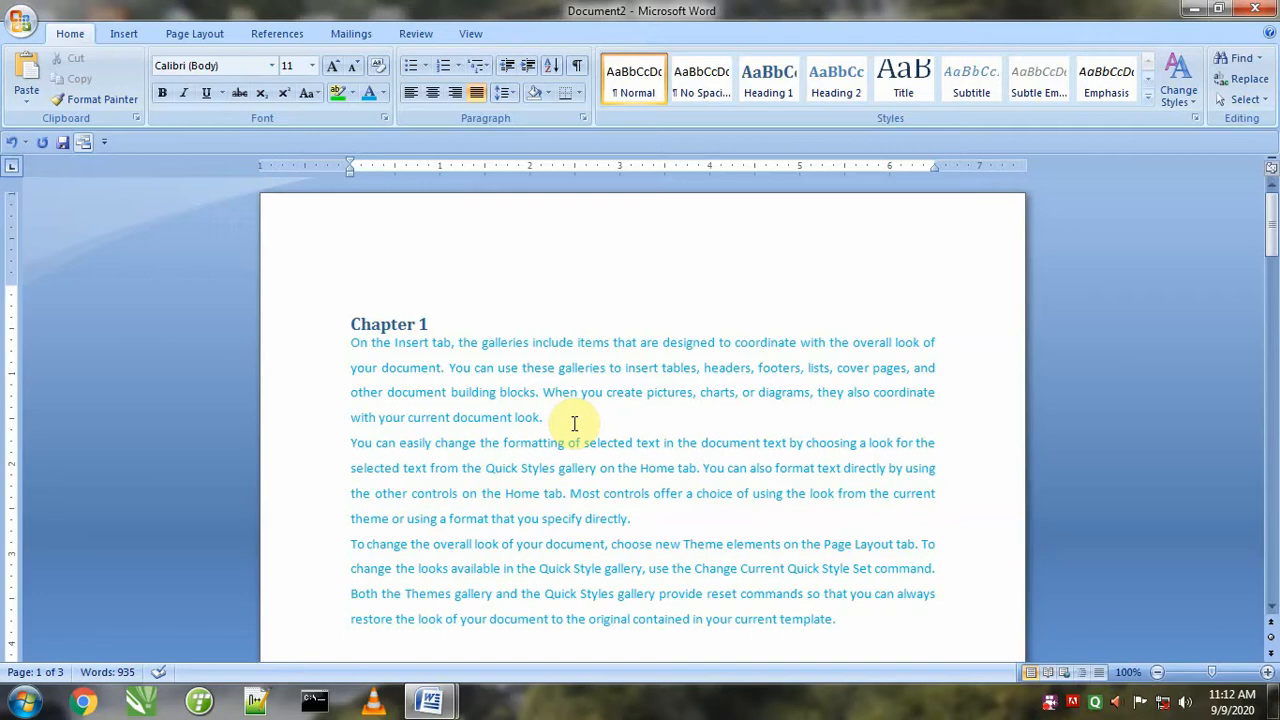
- Insert an empty line between the Chapter 1 heading and its first body paragraph, and place the cursor on it
{"action": "left_click", "coordinate": [350, 343]}
{"action": "key", "text": "Return"}
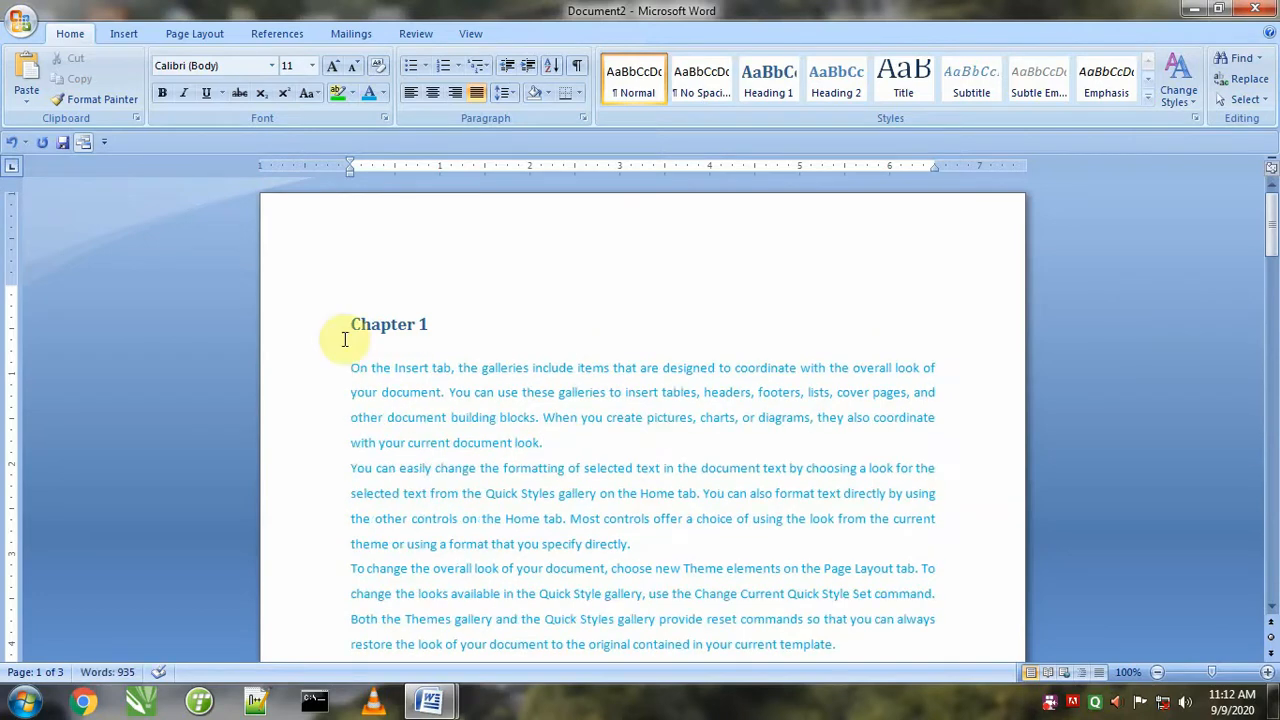
{"action": "left_click", "coordinate": [356, 343]}
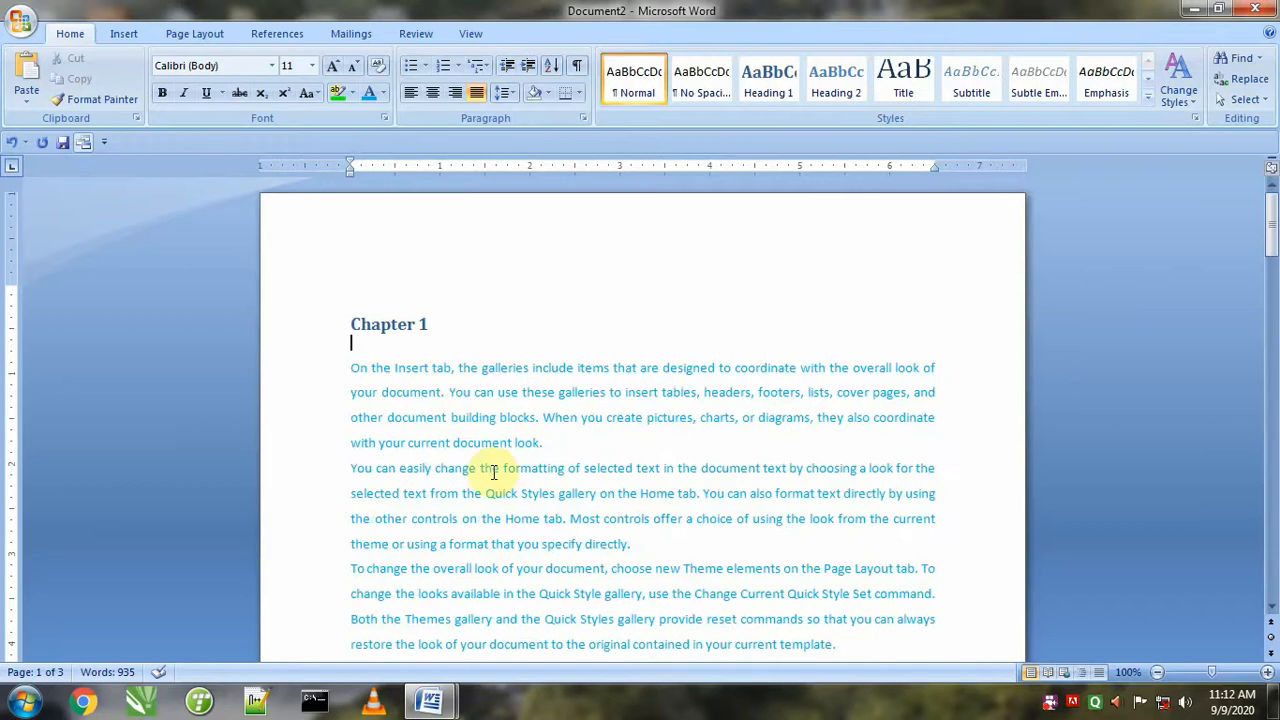